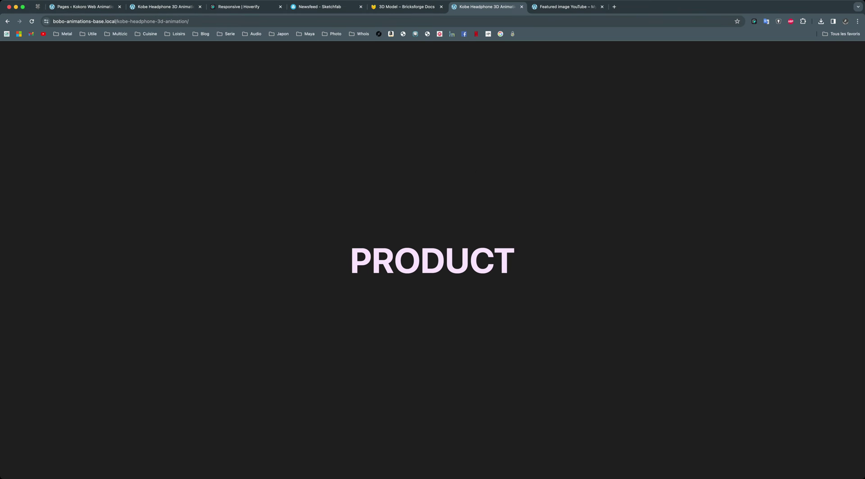
- Preview the headphone's scroll animation on the live page, reloading it once to replay the product reveal
scroll(432, 259, "down", 10)
scroll(433, 239, "down", 5)
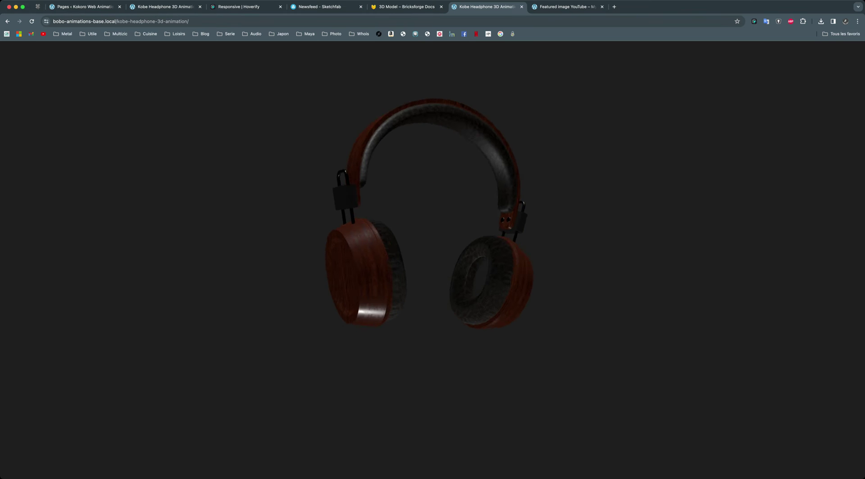
scroll(433, 239, "down", 3)
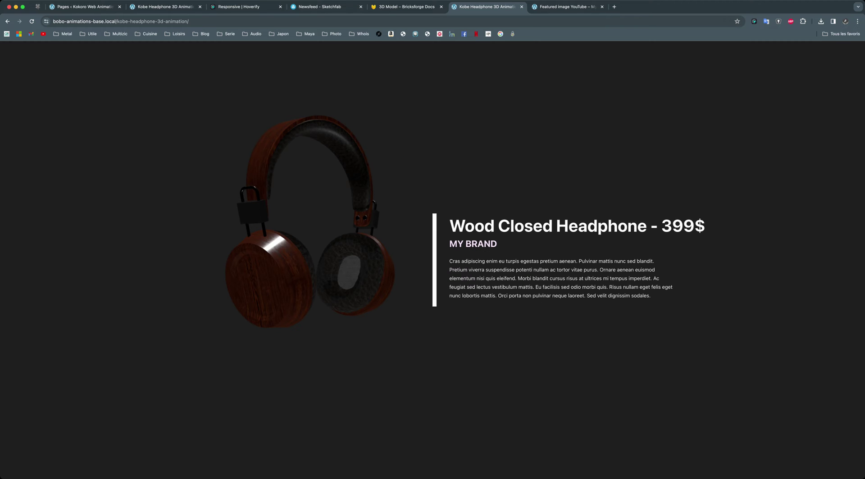
scroll(432, 239, "up", 5)
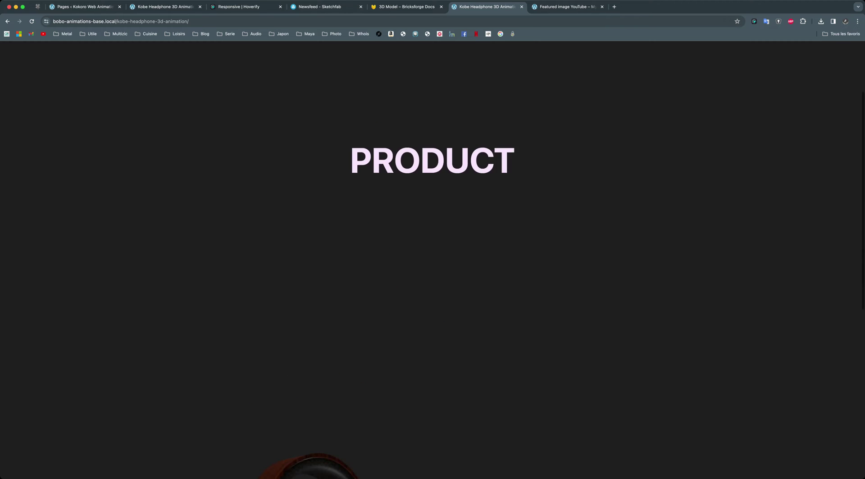
left_click(31, 21)
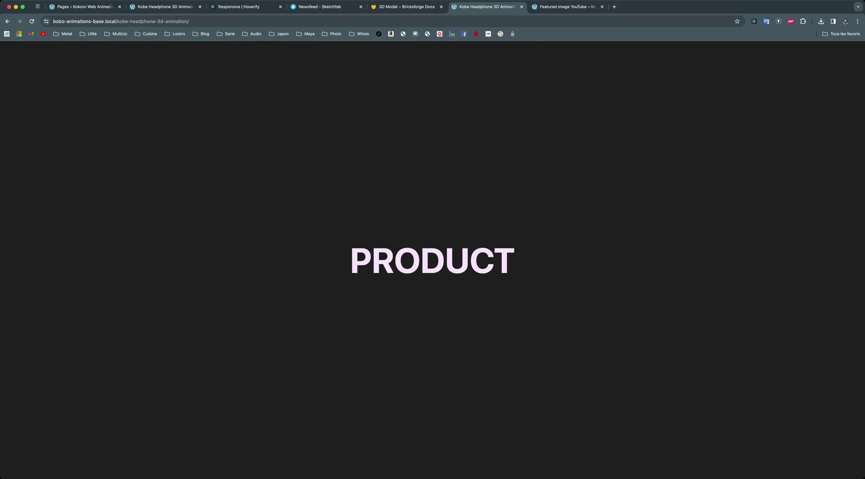
scroll(433, 239, "down", 5)
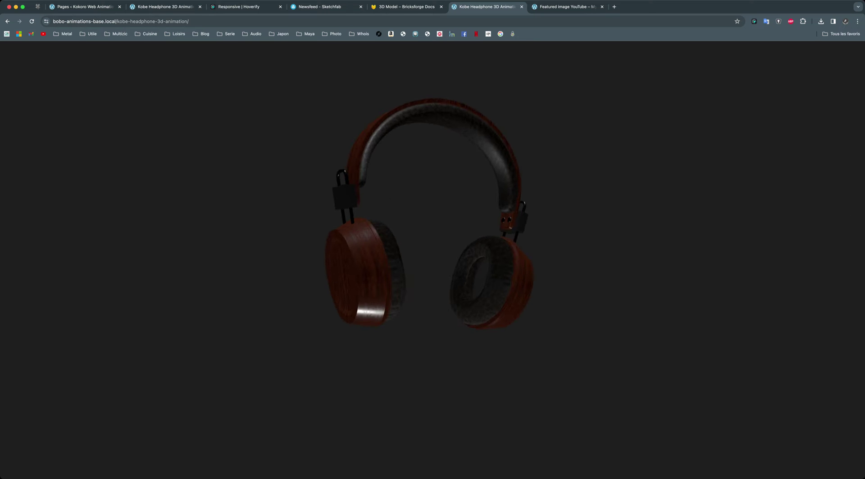
scroll(433, 238, "down", 5)
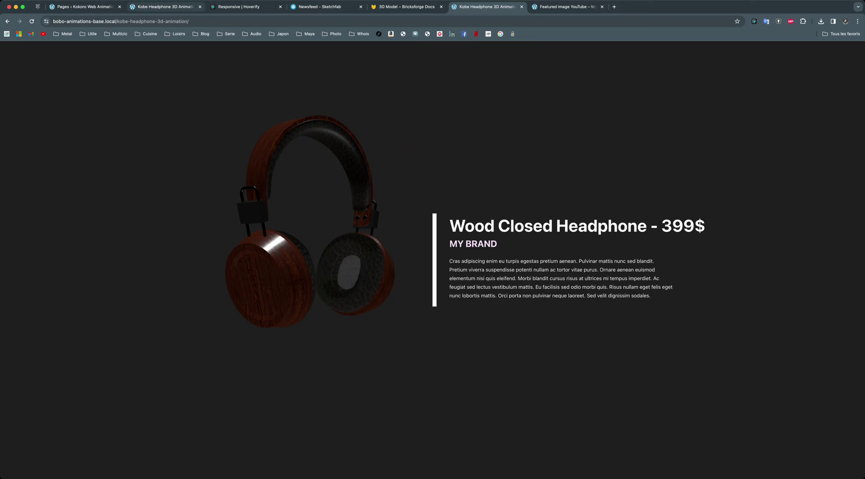
- Switch to the Bricks builder and examine the file and transform settings of the headphone's 3D Model element
left_click(165, 6)
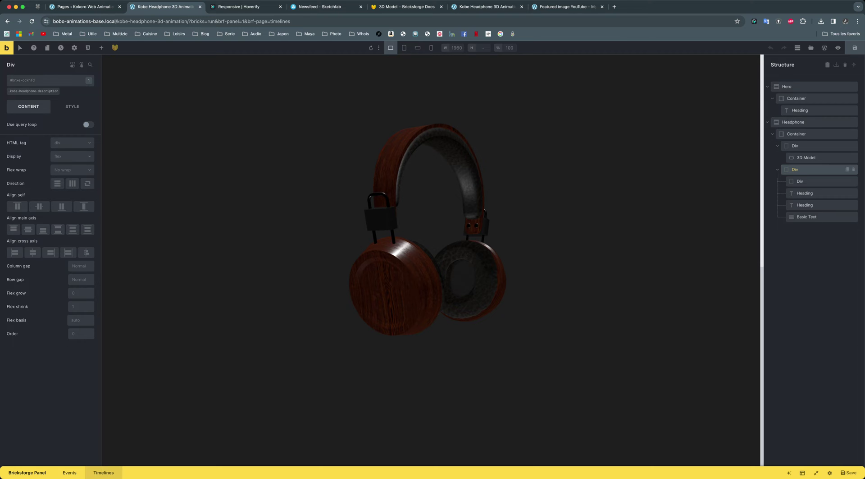
left_click(811, 158)
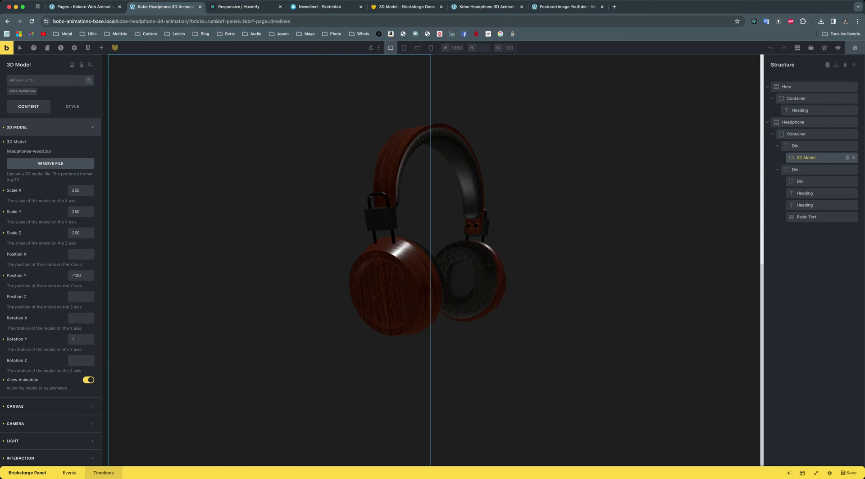
left_click(51, 127)
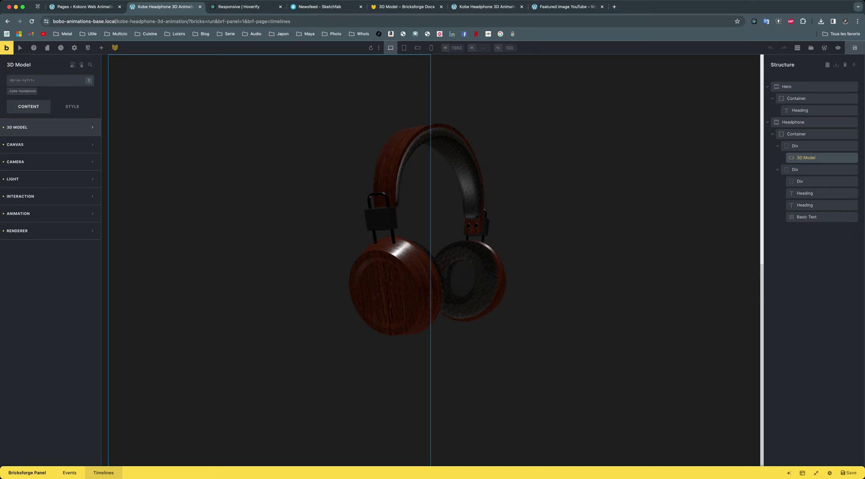
left_click(49, 127)
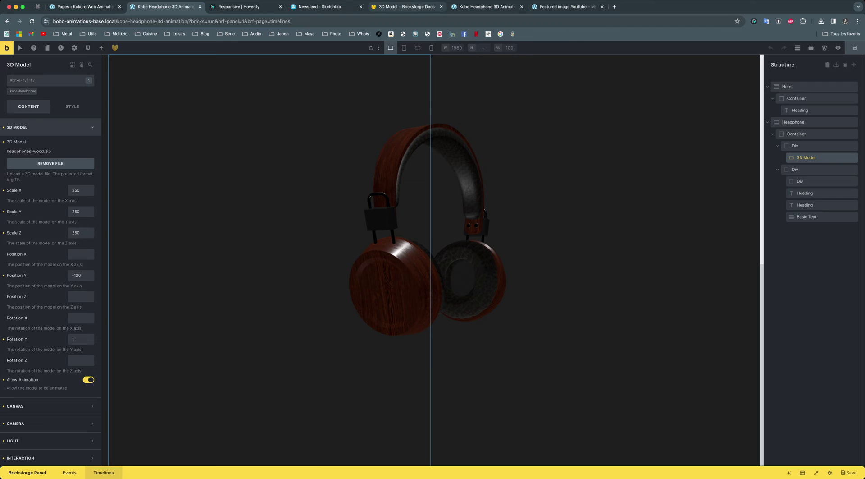
- Consult the Bricksforge documentation on the 3D Model element's settings, supported formats and model sources
left_click(406, 6)
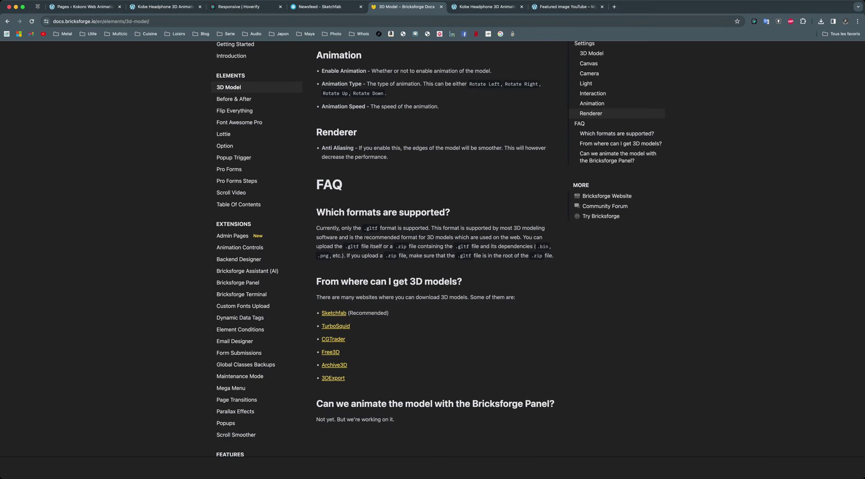
scroll(432, 257, "up", 10)
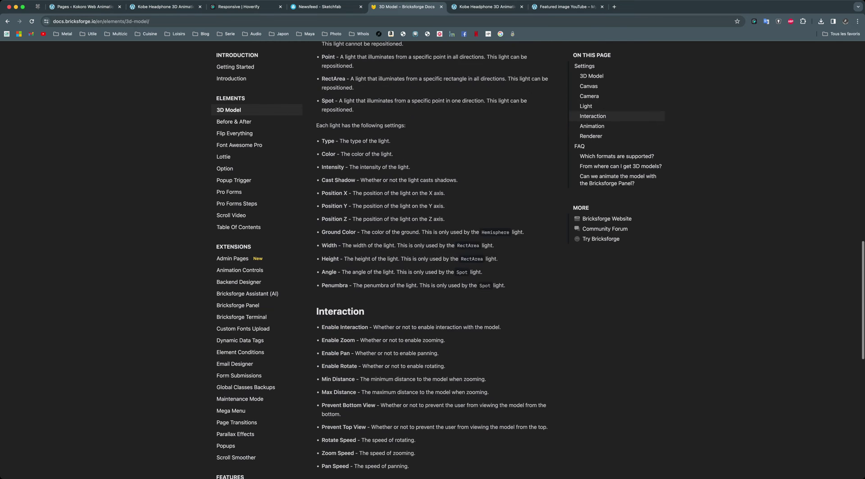
scroll(432, 256, "up", 8)
scroll(432, 257, "down", 16)
scroll(433, 257, "down", 5)
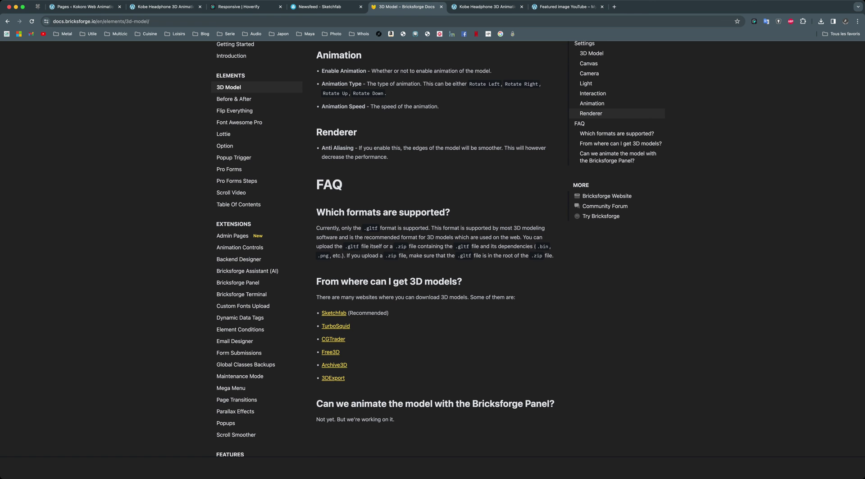
- Switch to Sketchfab and browse downloadable 3D models with the date filter set to All time
left_click(322, 6)
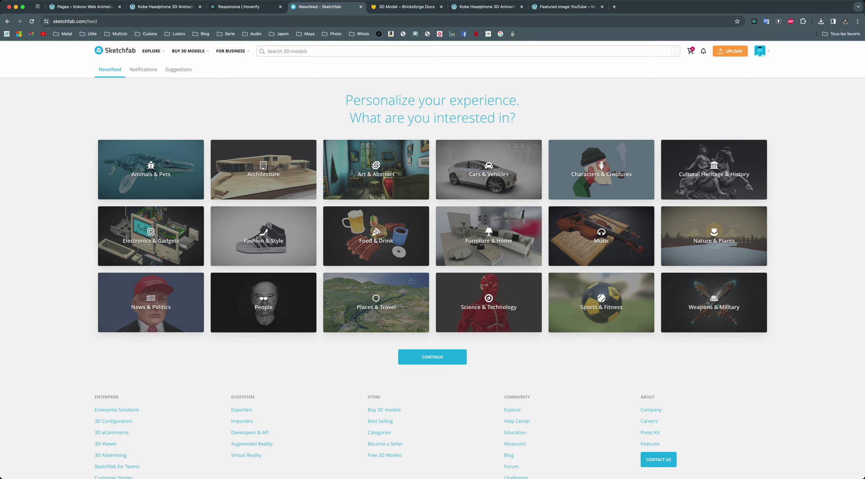
mouse_move(153, 51)
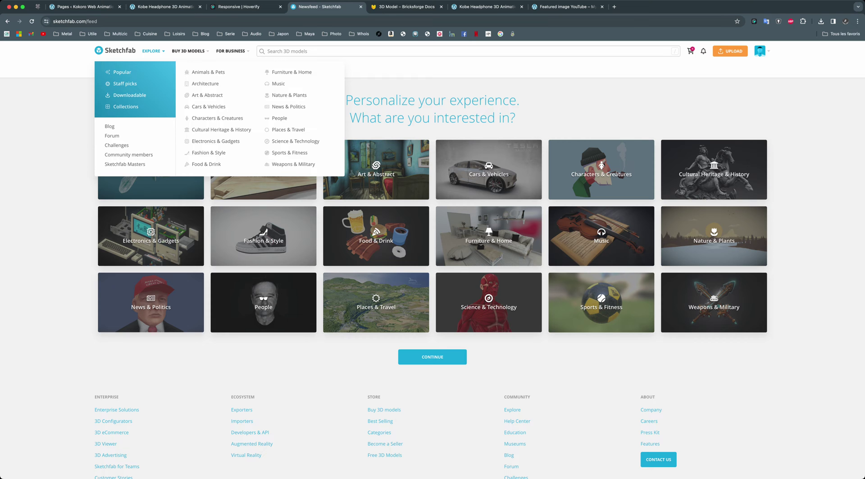
left_click(130, 94)
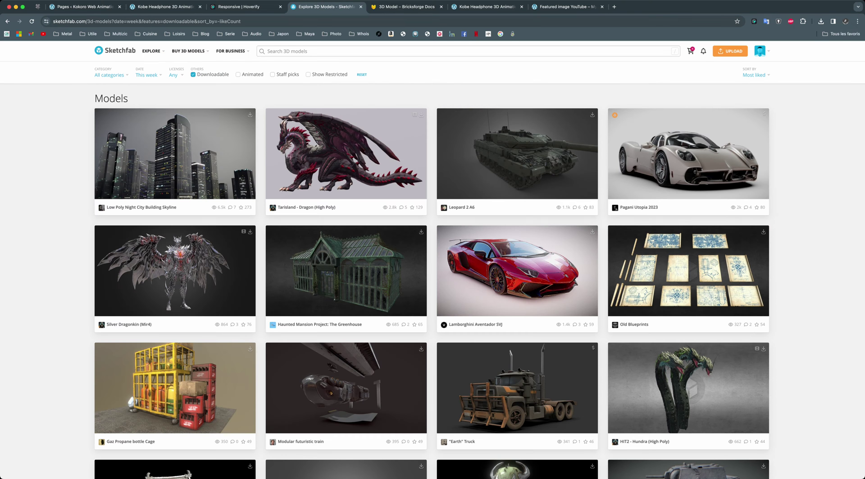
left_click(149, 75)
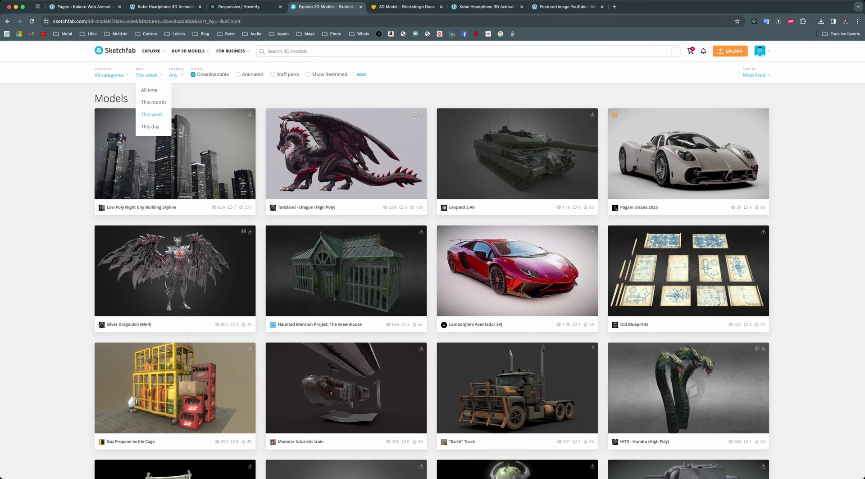
left_click(152, 90)
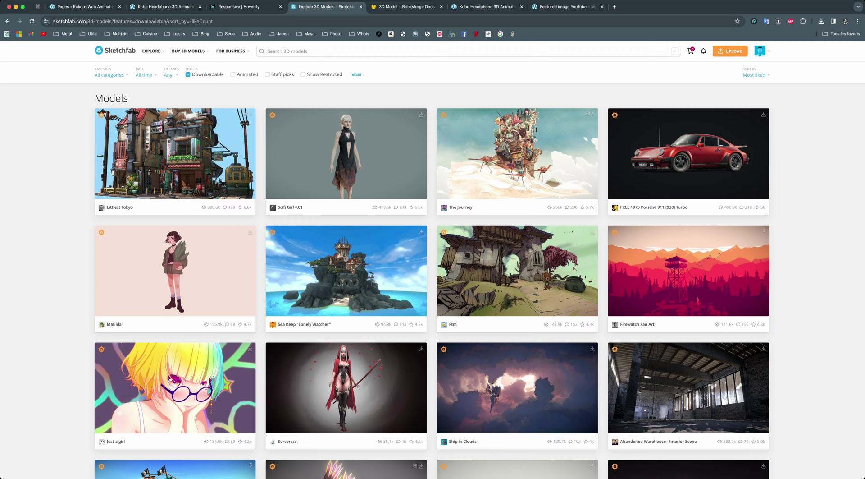
- Recheck the documentation's supported formats, and view the download formats offered for Sketchfab's Scifi Girl v.01 model
left_click(406, 7)
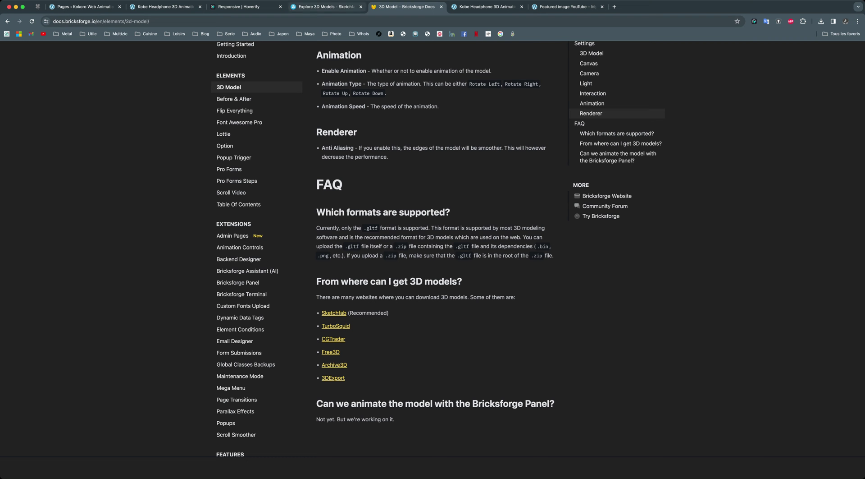
left_click(325, 6)
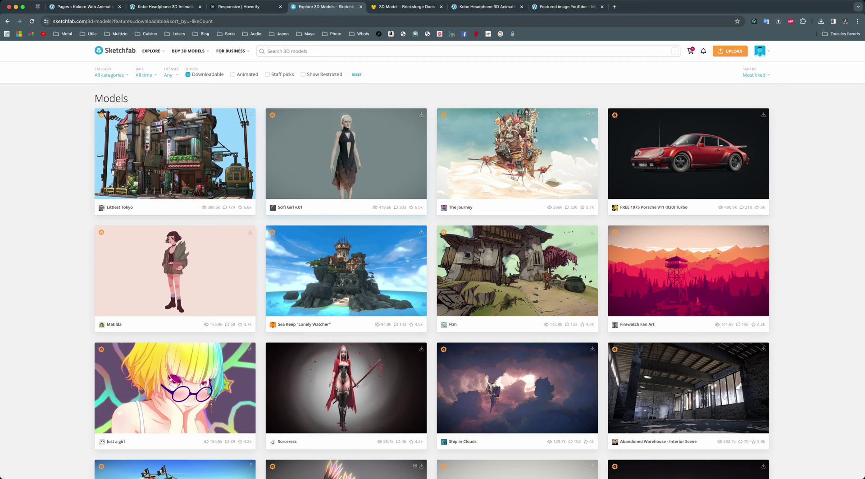
left_click(421, 115)
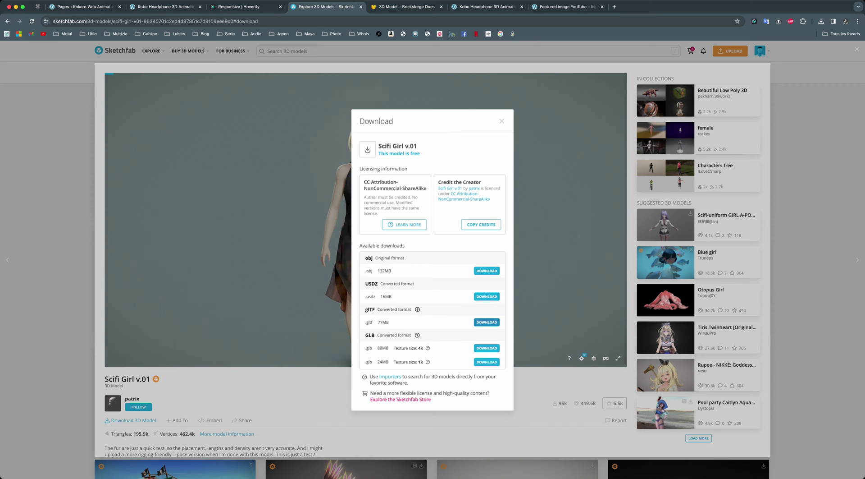
key("Escape")
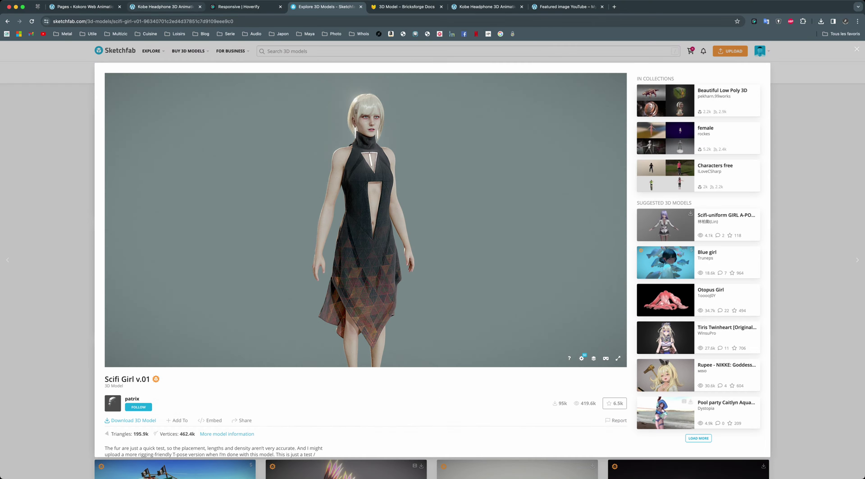
- Return to the Bricks builder and review the headphone element's model scale and canvas size settings
left_click(165, 7)
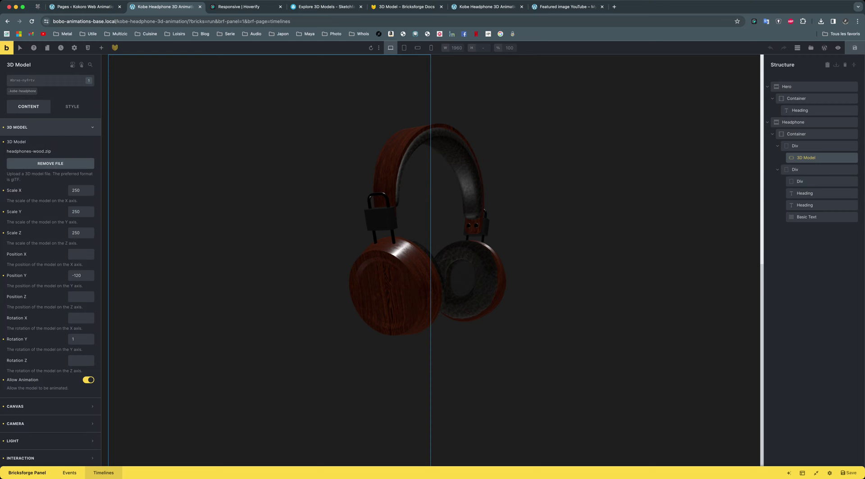
left_click(81, 211)
left_click(68, 127)
left_click(67, 144)
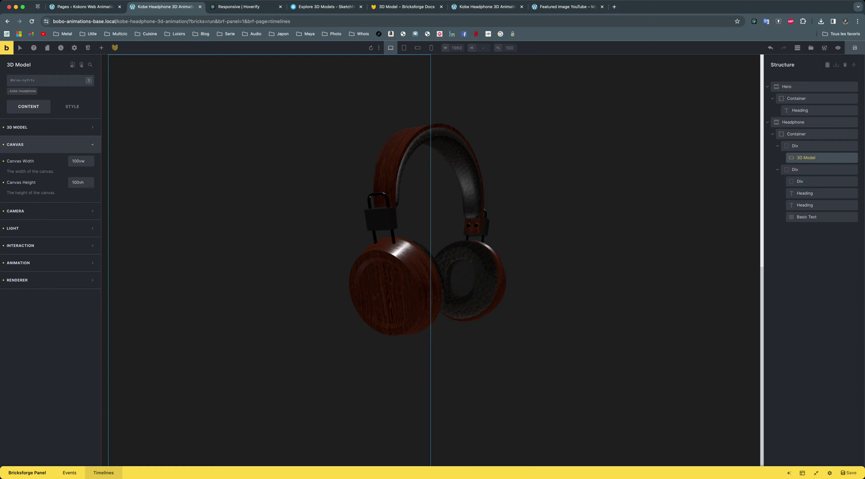
left_click(45, 144)
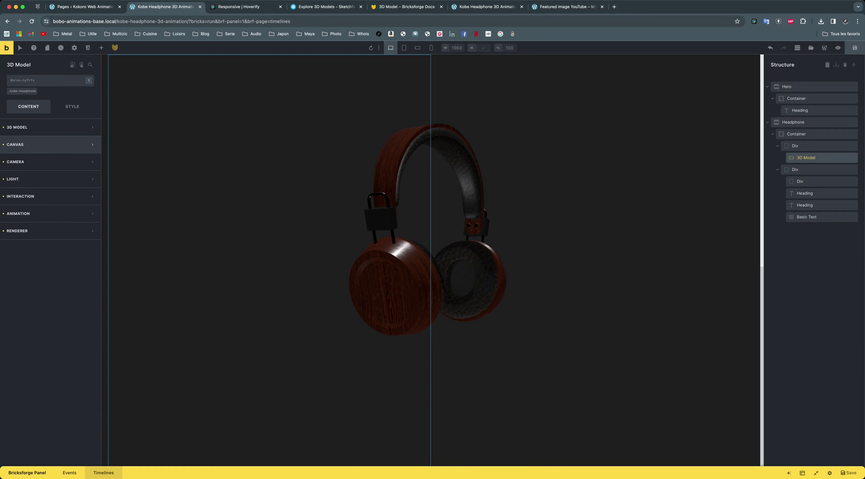
- Review the headphone element's camera settings alongside its model scale, position and rotation settings
left_click(45, 161)
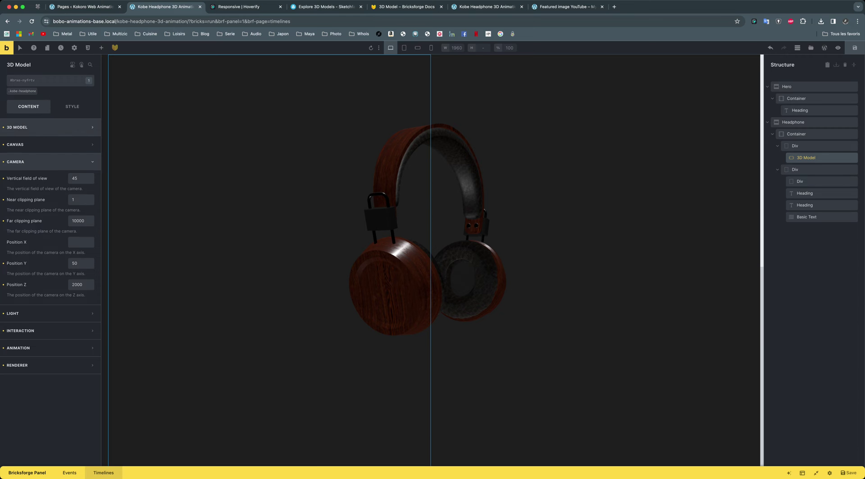
left_click(50, 127)
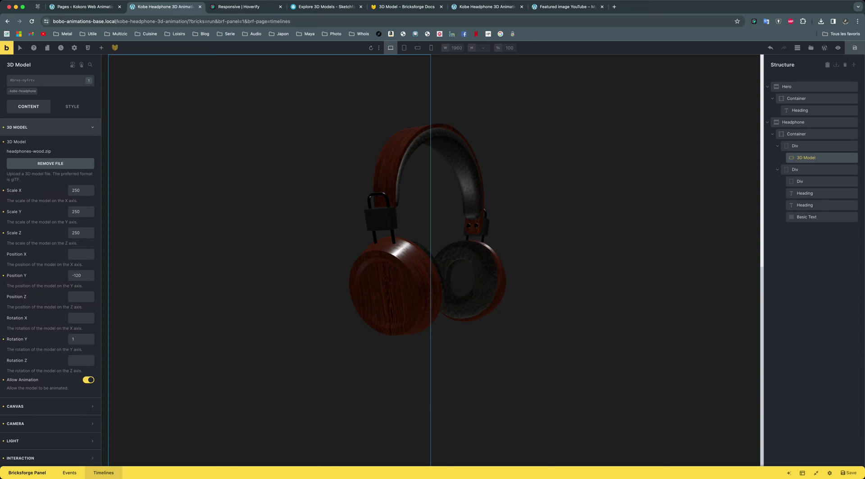
left_click(27, 128)
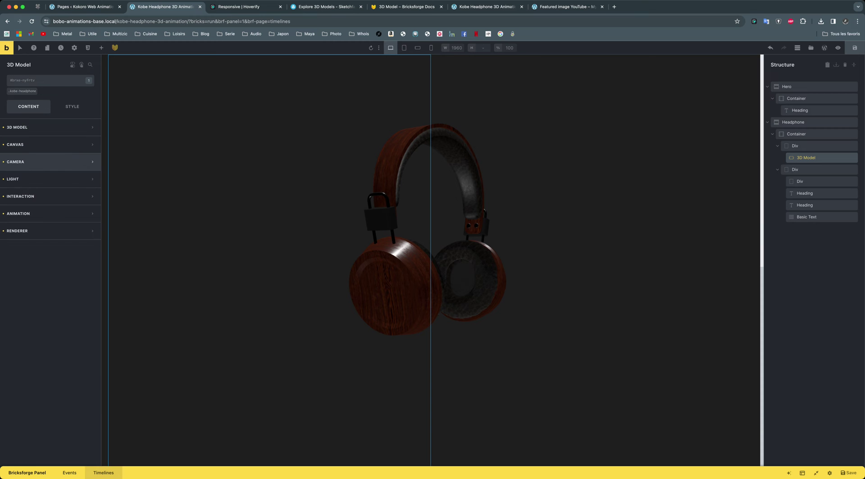
left_click(27, 161)
left_click(27, 162)
- Review the headphone's light and interaction settings, and check the model's interactivity on the live page
left_click(27, 179)
left_click(27, 295)
left_click(27, 196)
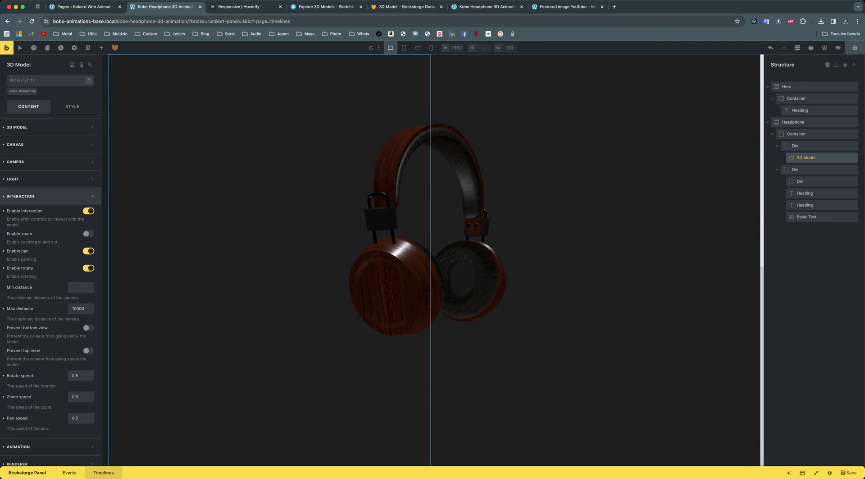
left_click(488, 7)
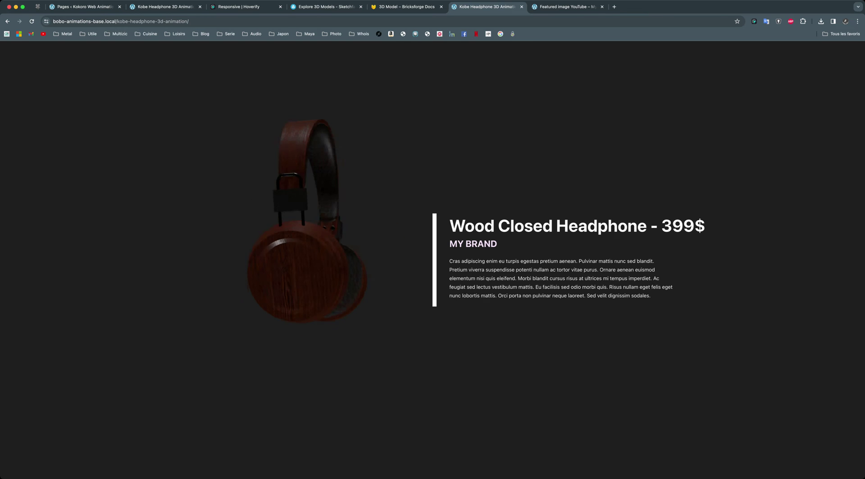
key("super+2")
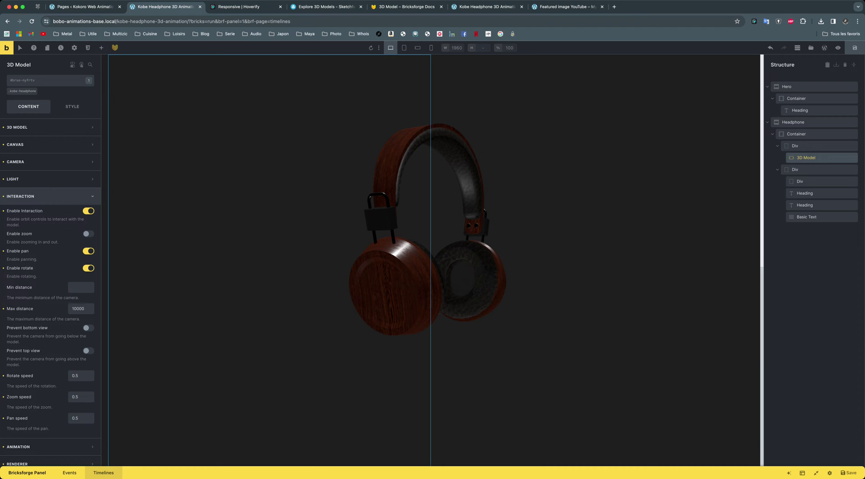
- Review the animation and renderer settings of the headphone's 3D Model element
left_click(50, 196)
left_click(45, 213)
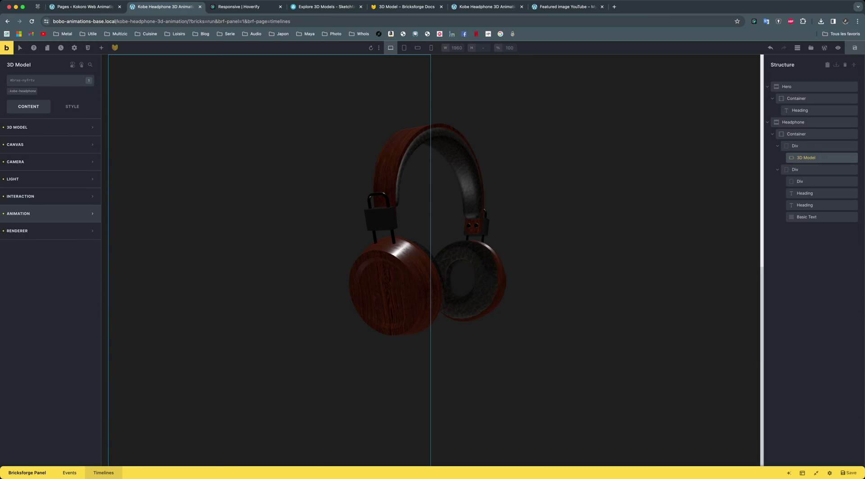
left_click(45, 213)
left_click(45, 230)
left_click(45, 230)
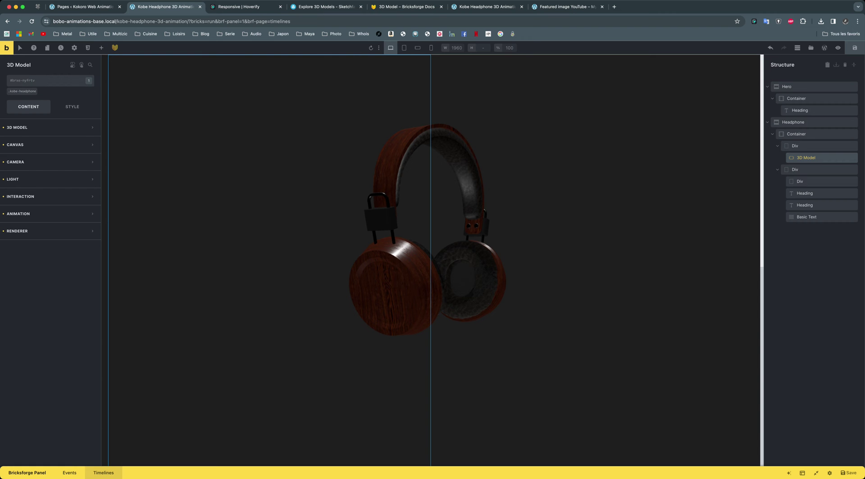
- Enlarge the Bricksforge Panel to show the full list of animations in the headphone timeline for max-width 991px
left_click_drag(432, 467, 433, 222)
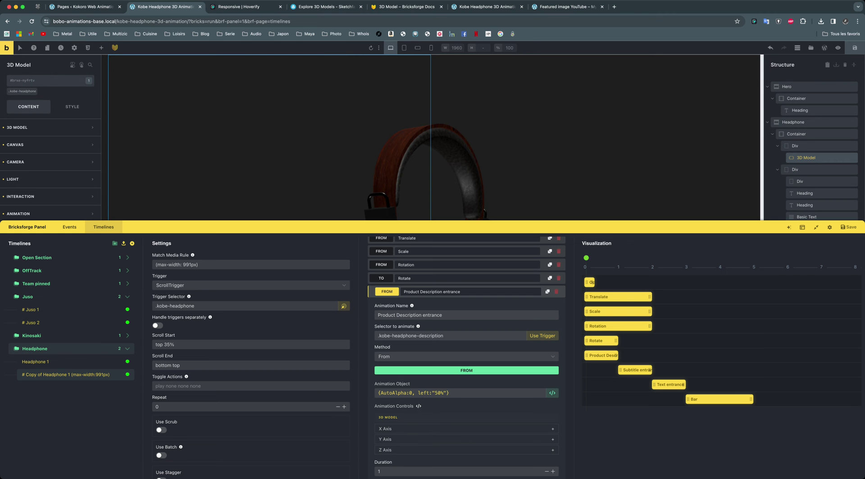
scroll(466, 356, "up", 1)
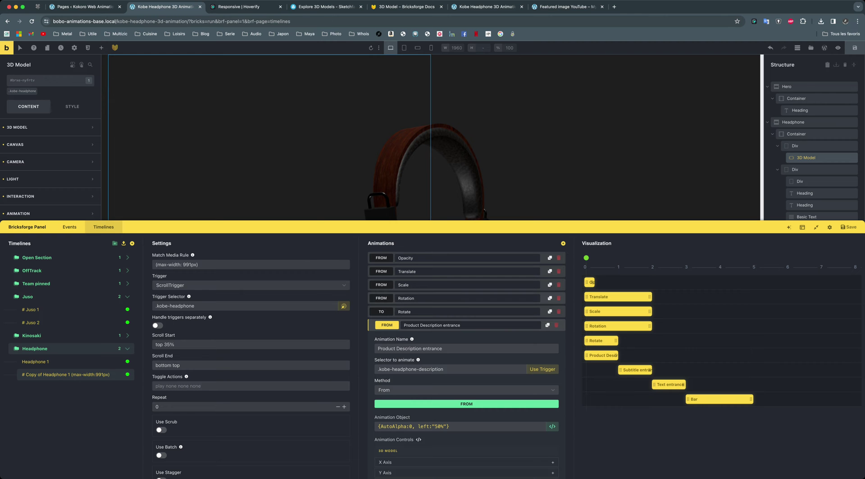
- Open the Headphone 1 timeline for min-width 992px and review the settings and method of its Opacity animation
left_click(48, 361)
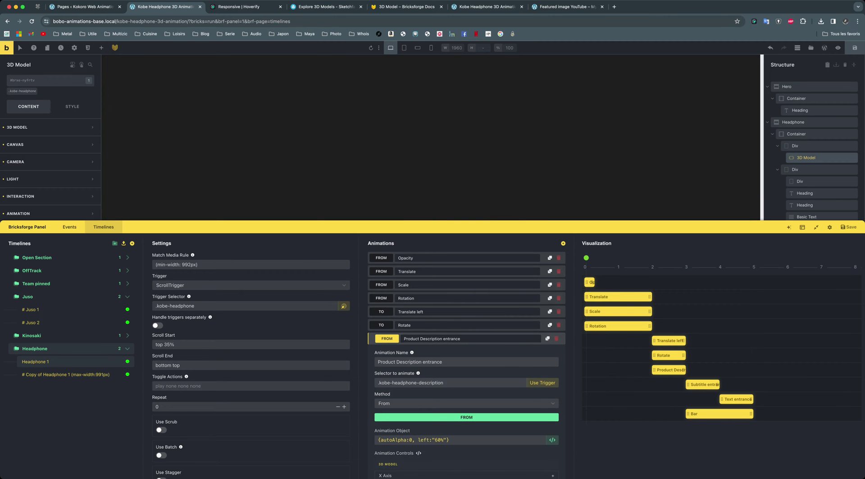
left_click(432, 338)
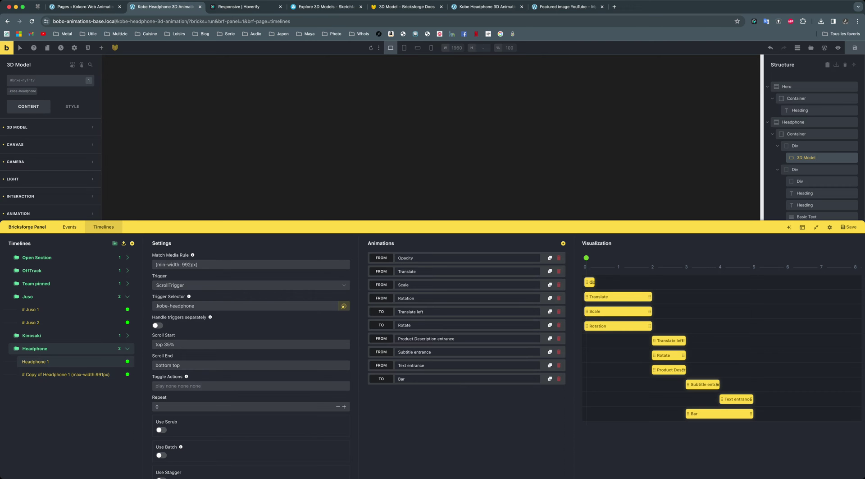
left_click(414, 258)
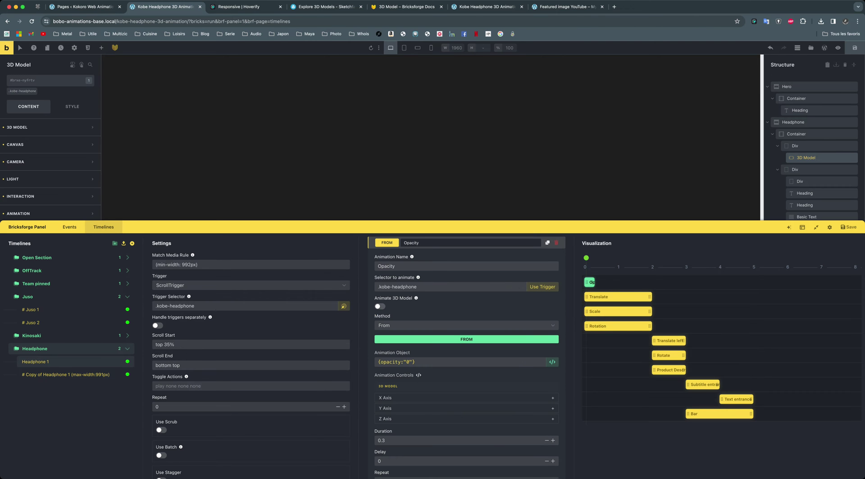
left_click(466, 325)
key("Escape")
- Review the X and Y axis values of the Translate animation in the Headphone 1 timeline
left_click(618, 297)
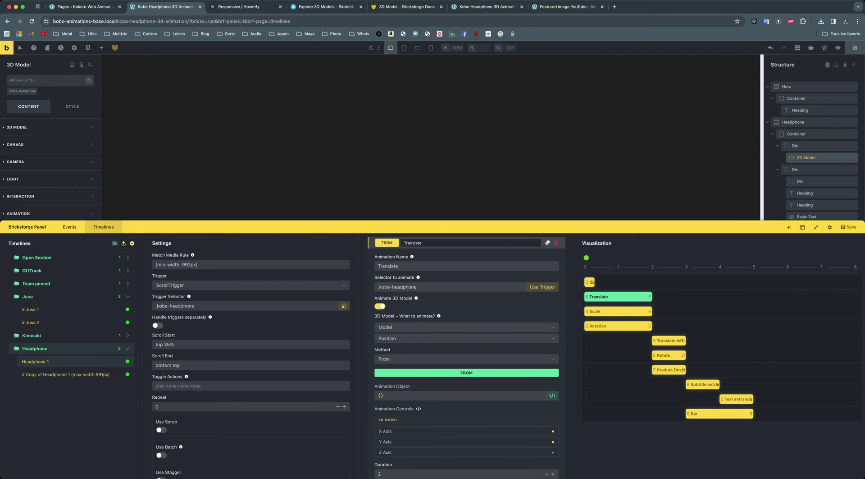
left_click(451, 431)
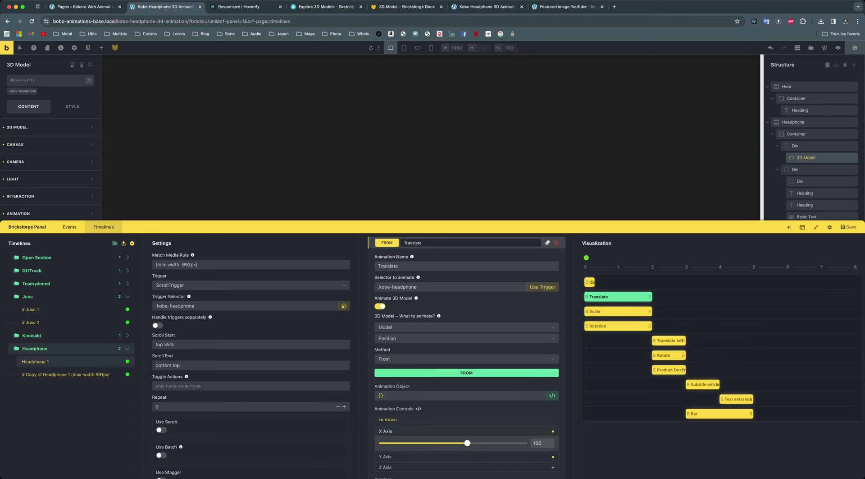
scroll(451, 405, "down", 2)
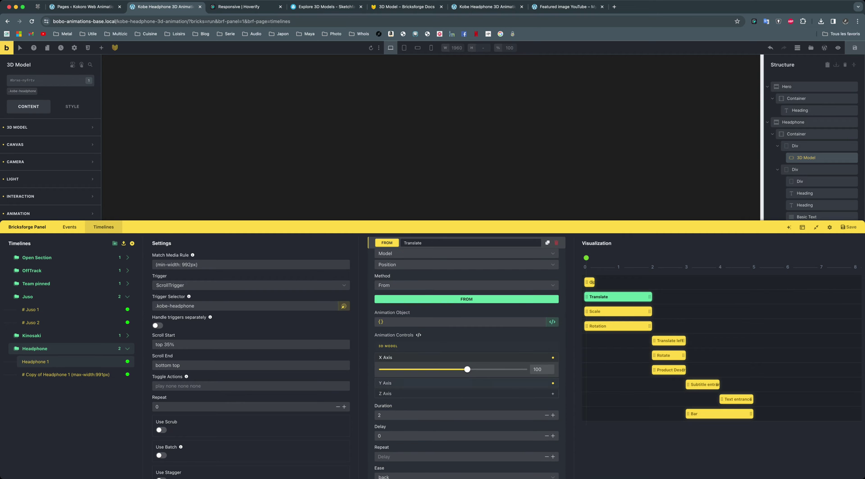
left_click(411, 384)
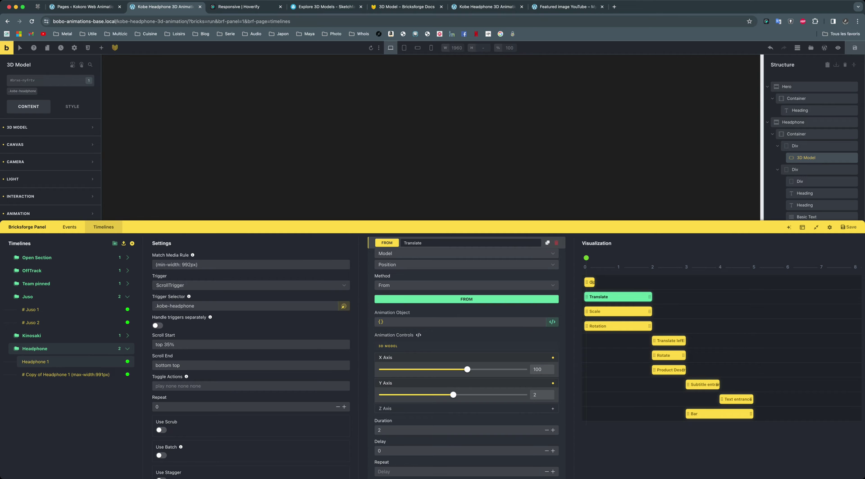
- Check which 3D model targets and properties the Translate animation can animate
left_click(616, 311)
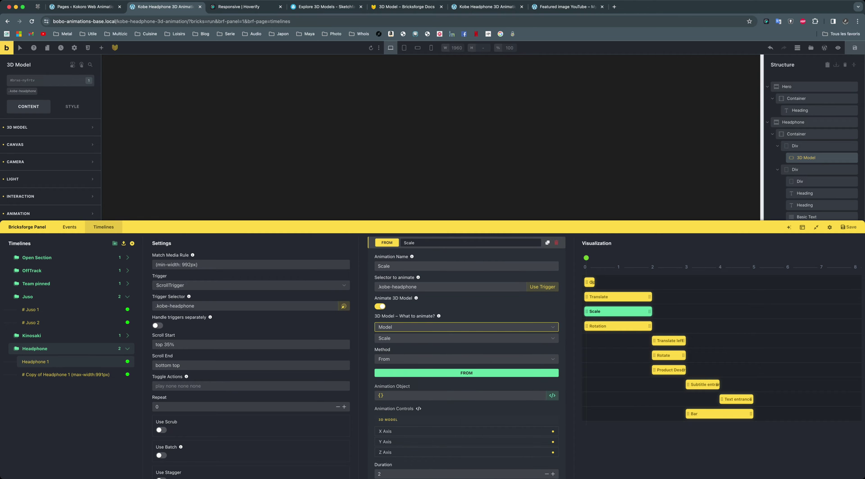
left_click(616, 296)
scroll(456, 356, "up", 1)
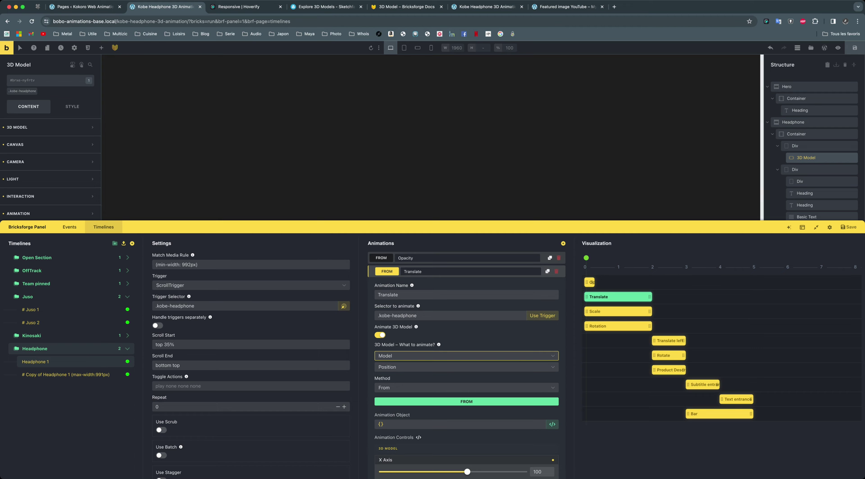
left_click(467, 355)
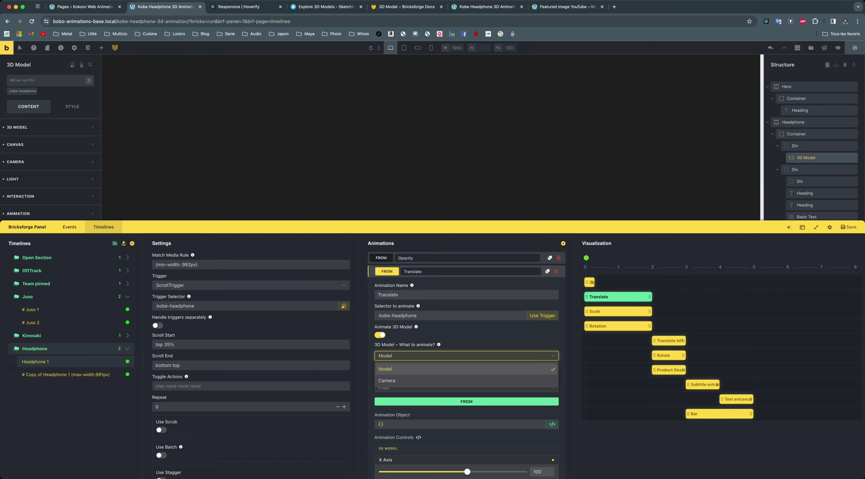
left_click(466, 355)
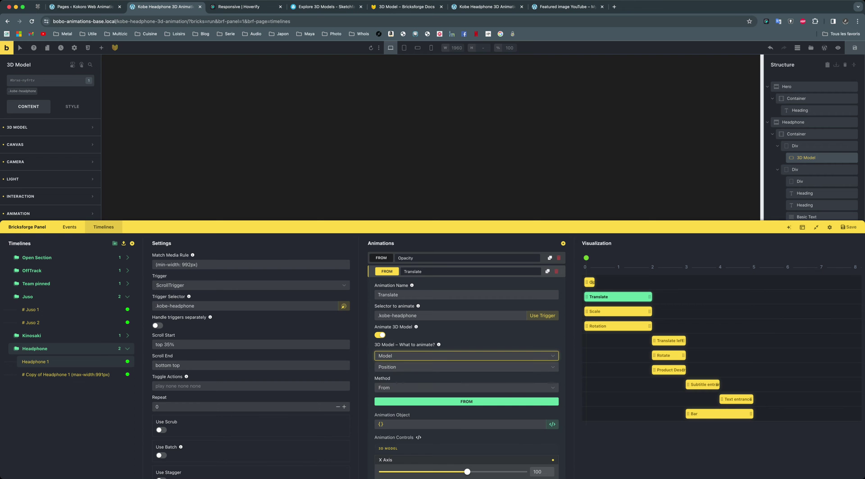
left_click(467, 367)
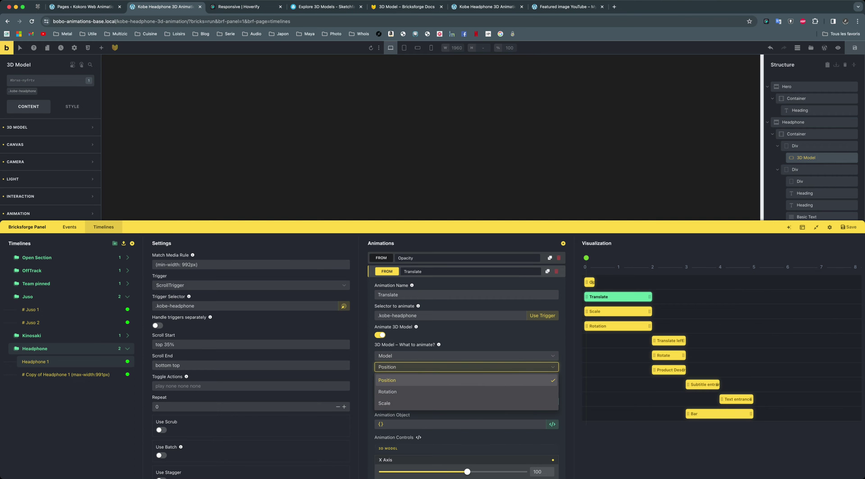
key("Escape")
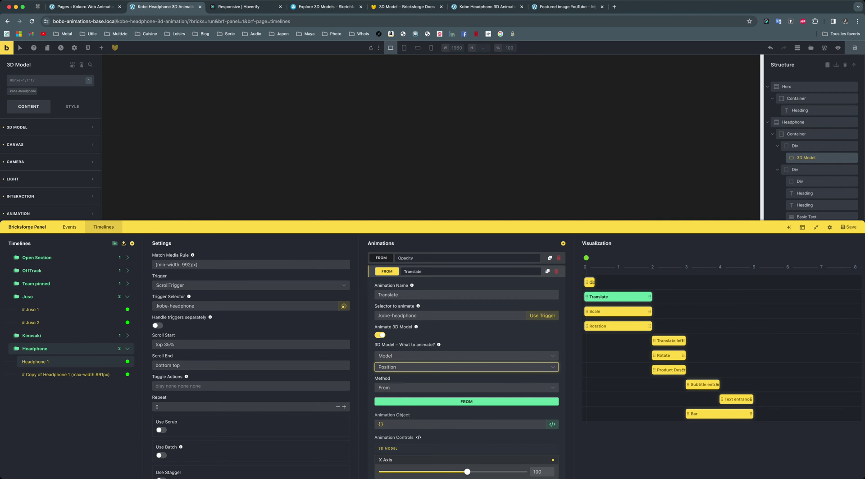
scroll(467, 357, "down", 1)
left_click(467, 327)
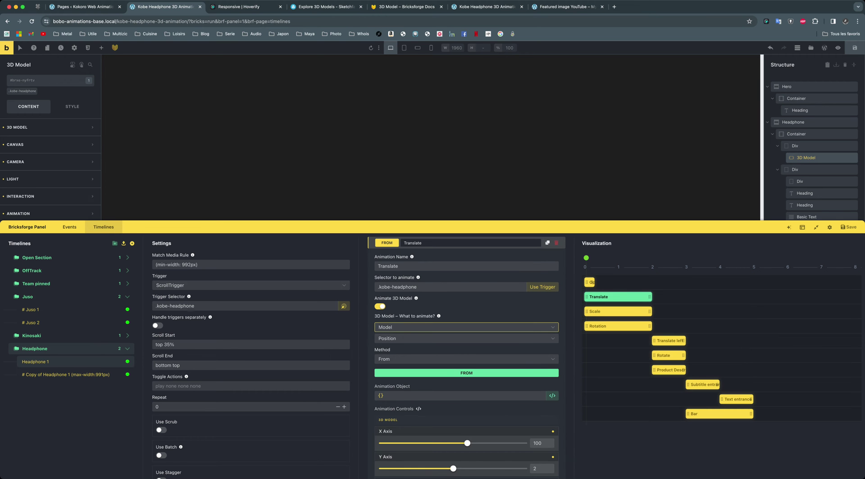
left_click(466, 338)
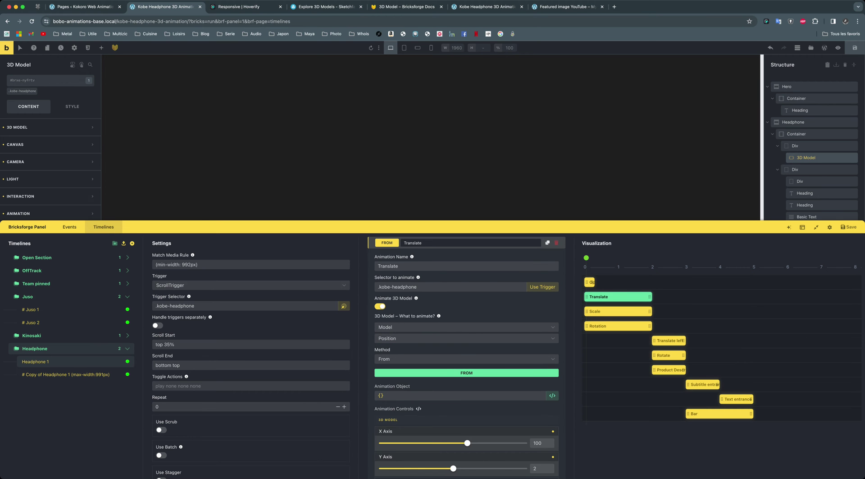
- Review the property animated by the Scale animation and the Y and Z axis values of the Rotation animation
left_click(617, 311)
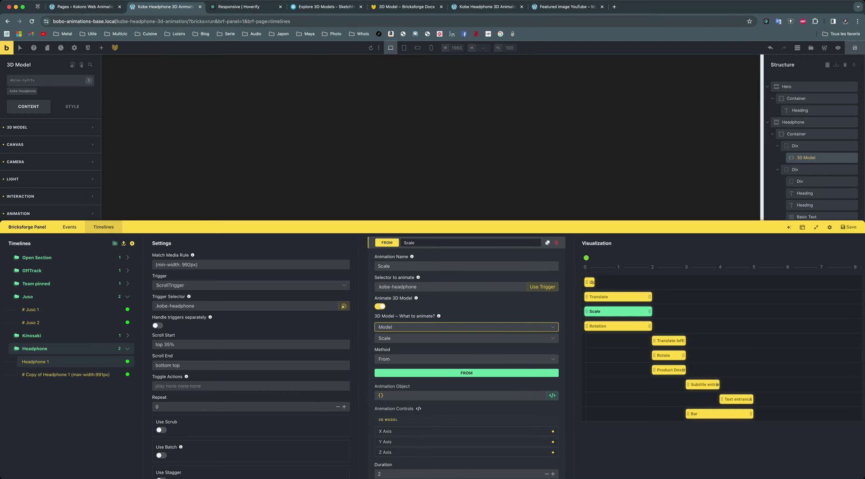
left_click(466, 338)
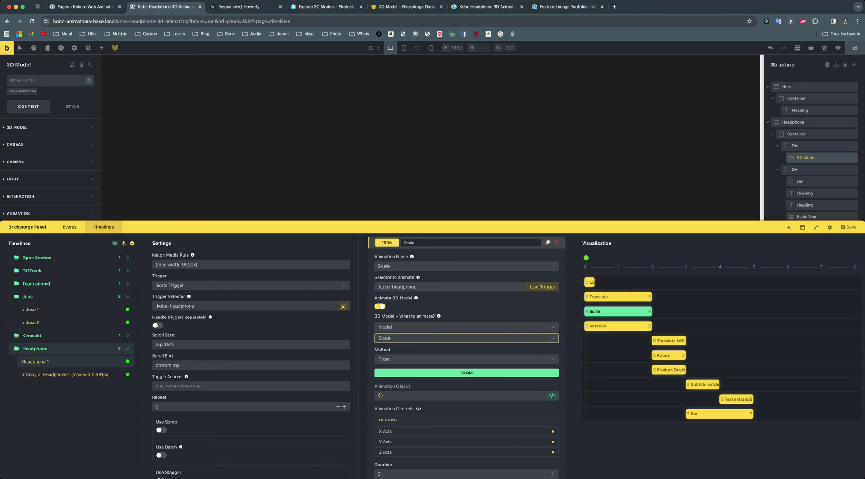
left_click(617, 325)
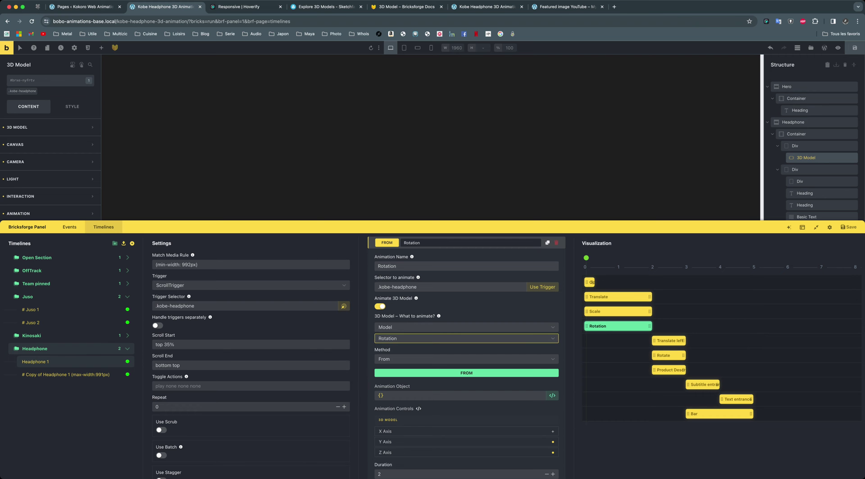
left_click(387, 442)
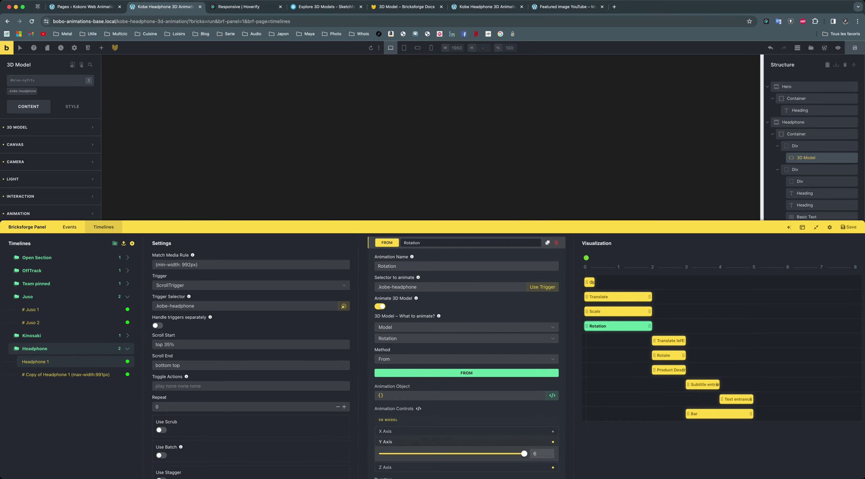
left_click(387, 441)
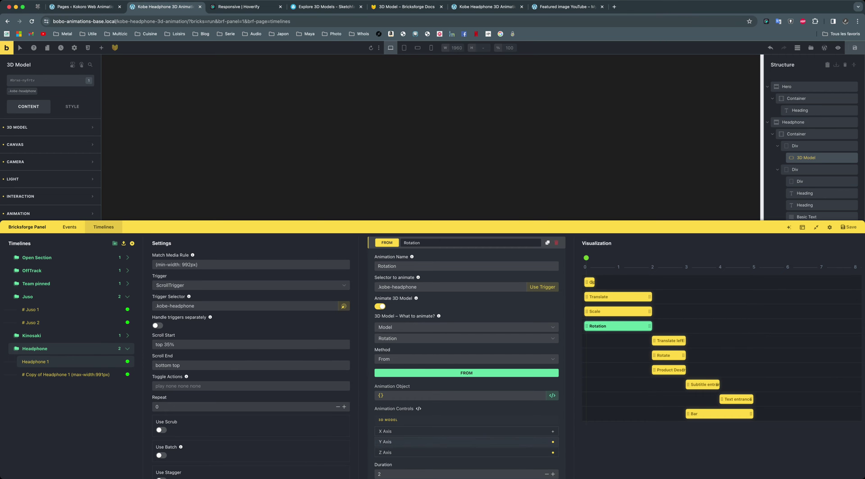
left_click(385, 451)
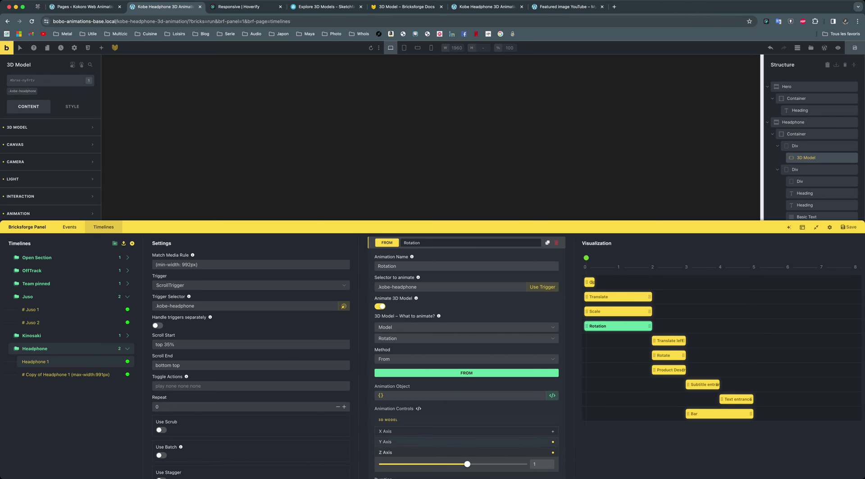
left_click(386, 451)
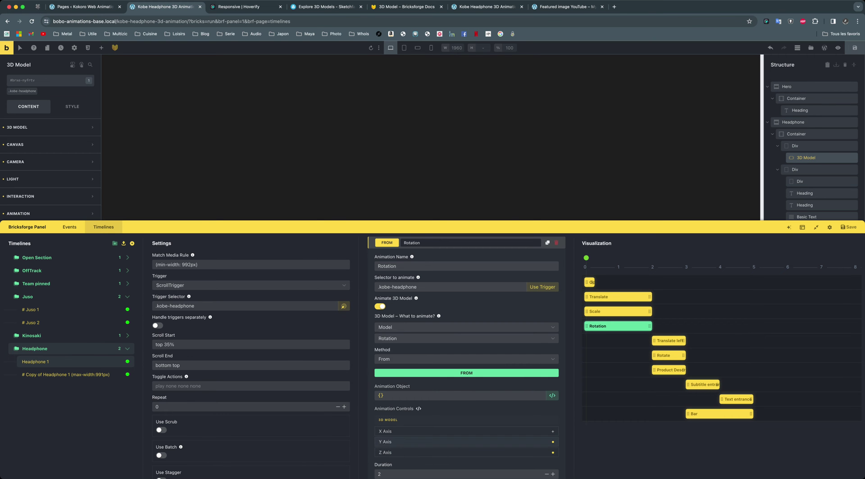
- Review the Rotation animation's remaining settings, including its duration, delay, ease and position
scroll(406, 338, "down", 2)
scroll(466, 360, "down", 5)
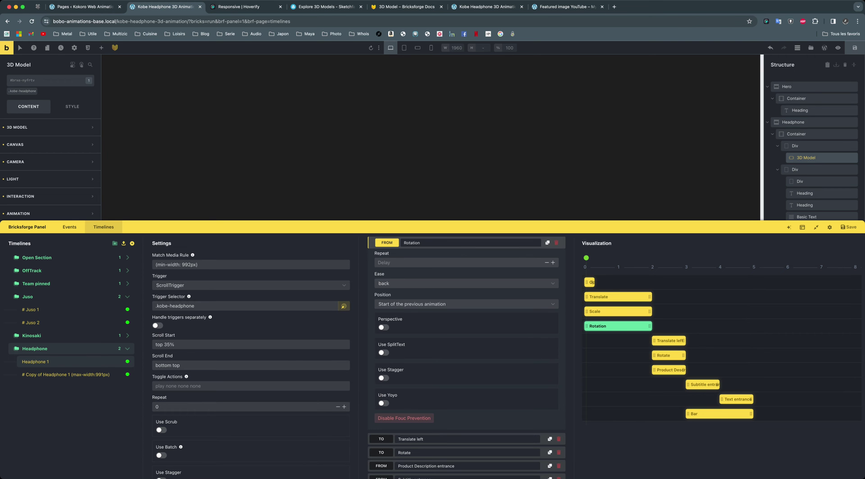
scroll(467, 356, "up", 6)
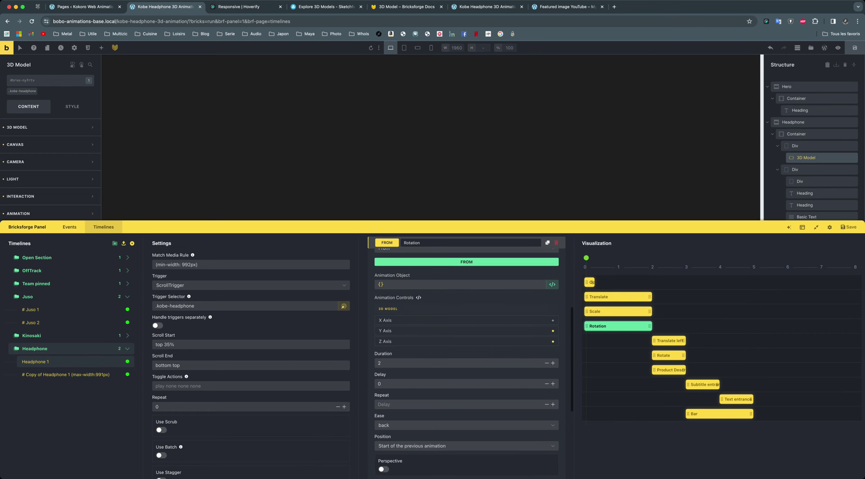
scroll(466, 411, "up", 1)
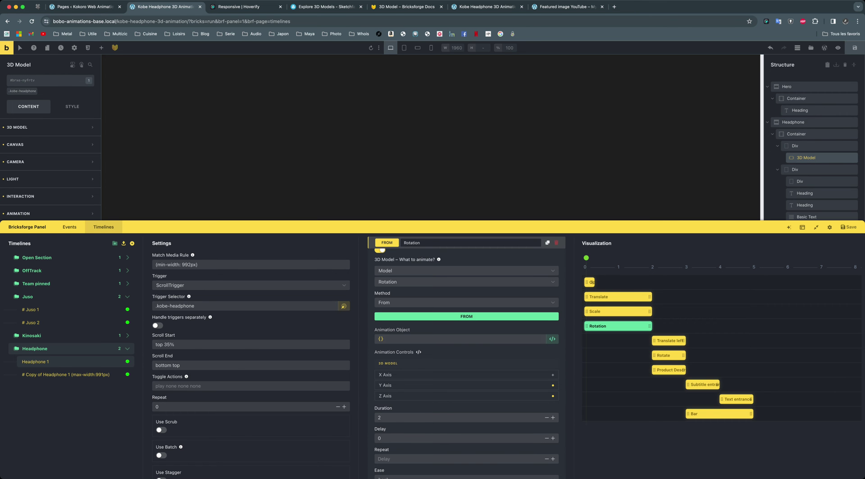
- Review the selector, method and animation settings of the Translate left and Rotate animations
left_click(669, 340)
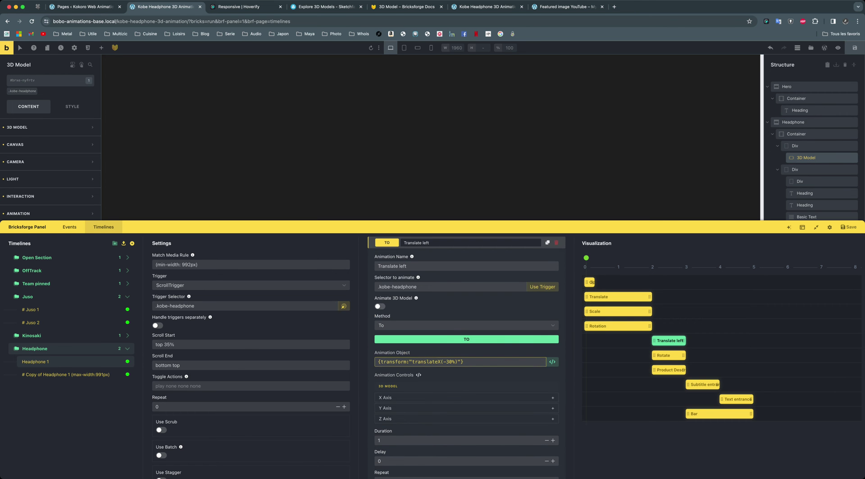
scroll(467, 356, "up", 2)
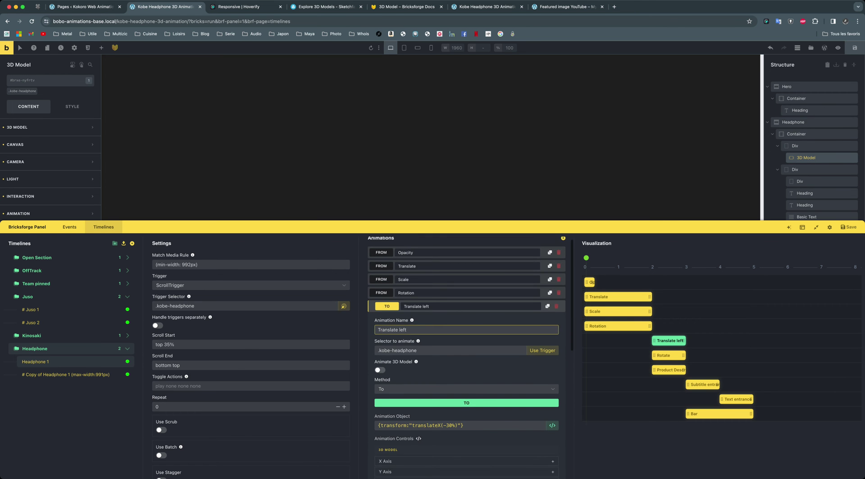
scroll(418, 342, "up", 1)
mouse_move(418, 346)
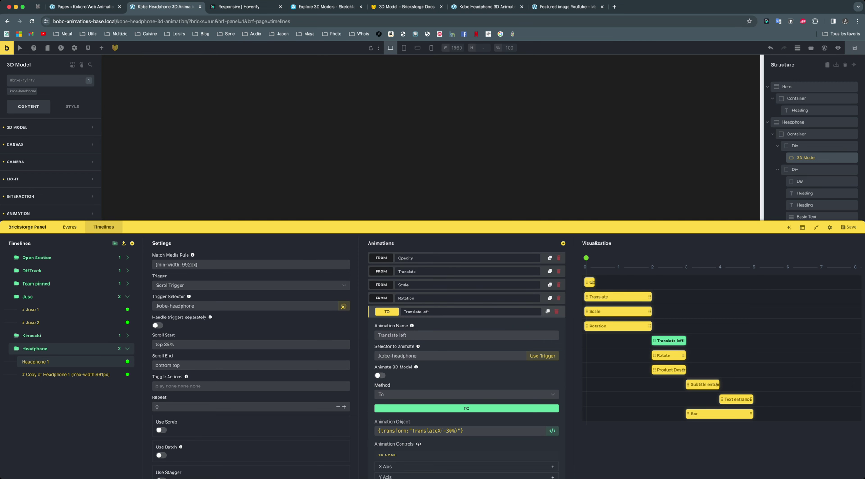
mouse_move(416, 367)
left_click(667, 355)
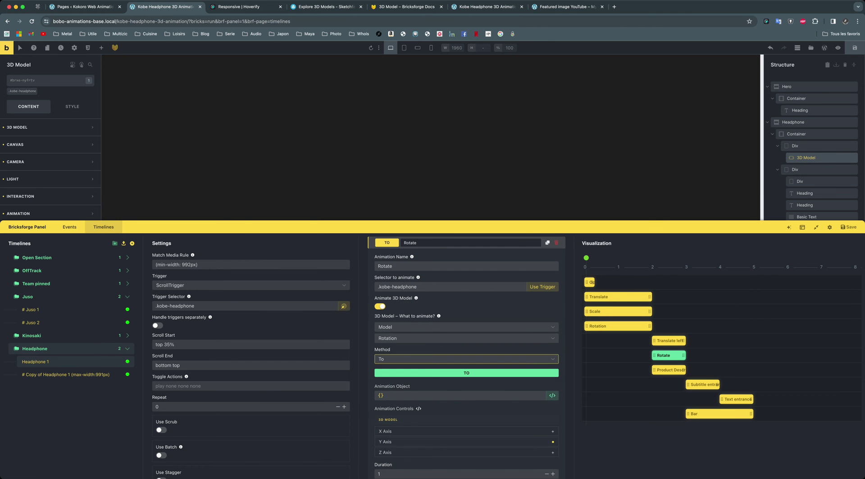
scroll(467, 358, "up", 4)
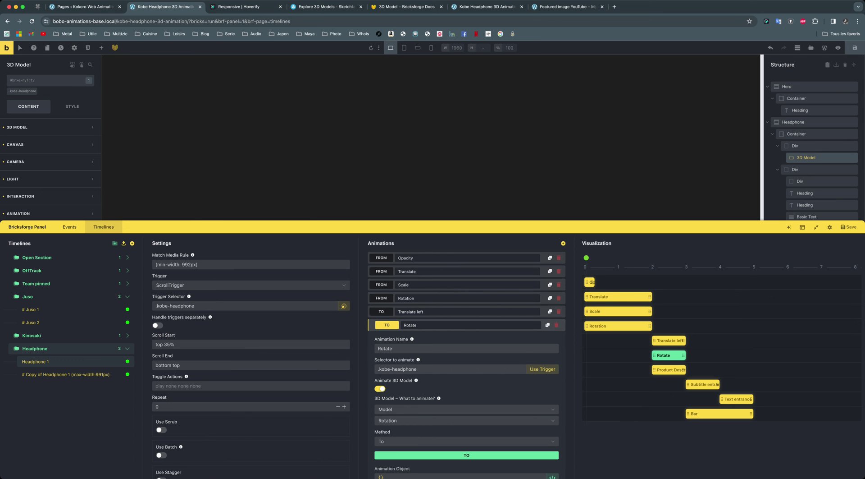
- Review the product description, subtitle, text and bar animations, and switch to the live headphone page
left_click(668, 370)
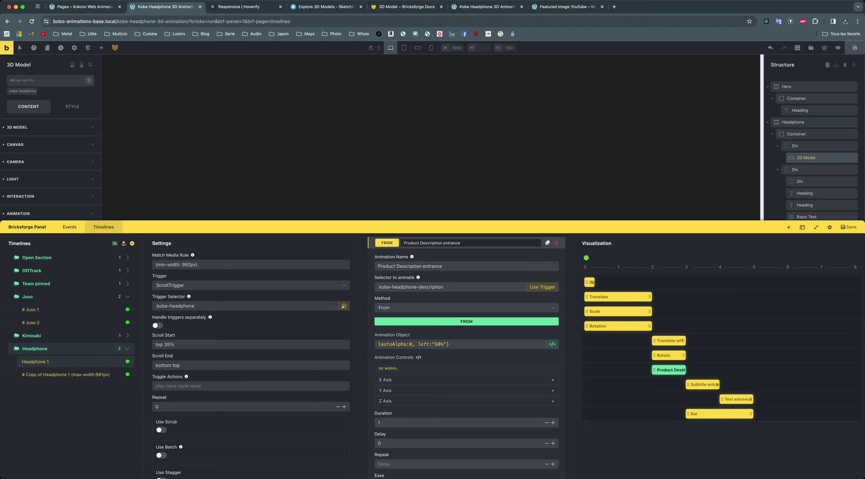
left_click(702, 385)
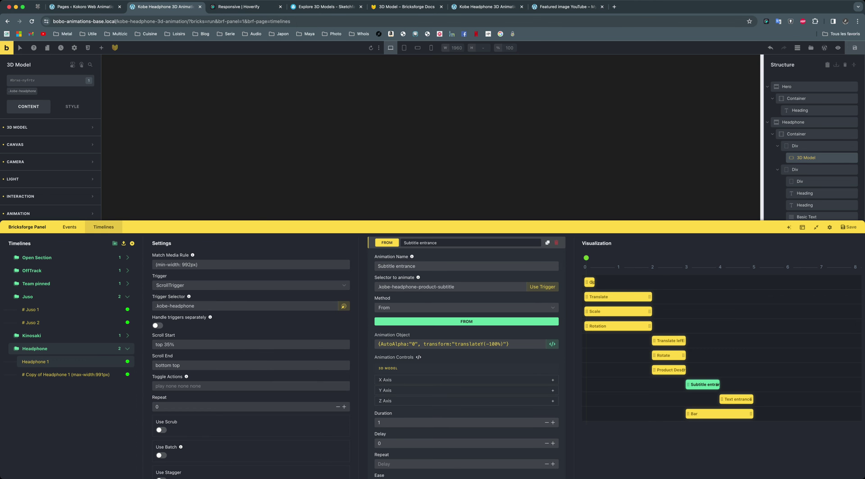
left_click(736, 398)
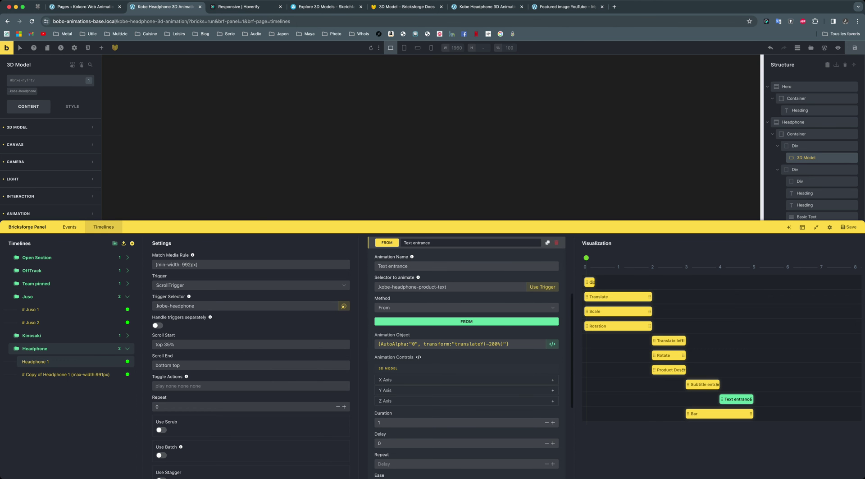
left_click(719, 414)
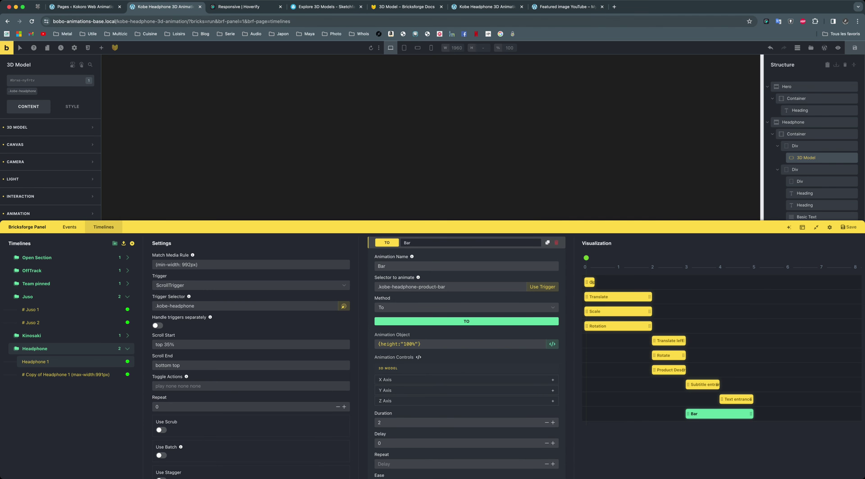
left_click(487, 6)
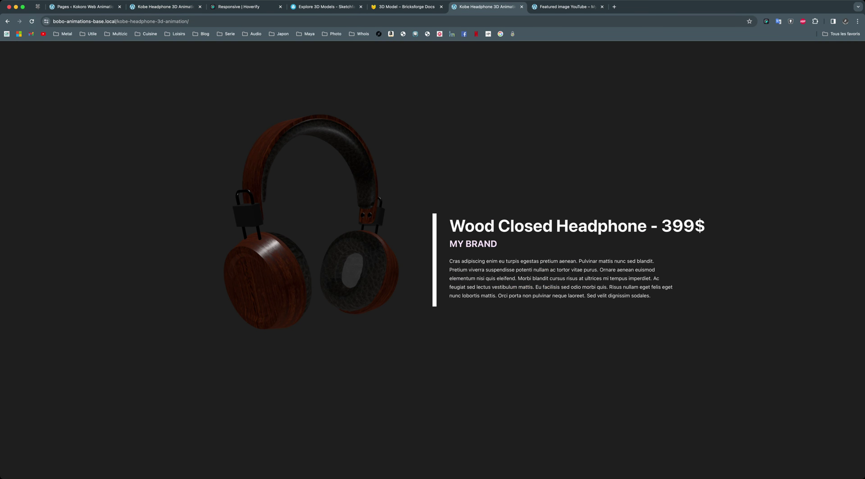
- Reload the live headphone page to replay its animation, and switch to the Bricksforge 3D Model documentation
left_click(31, 21)
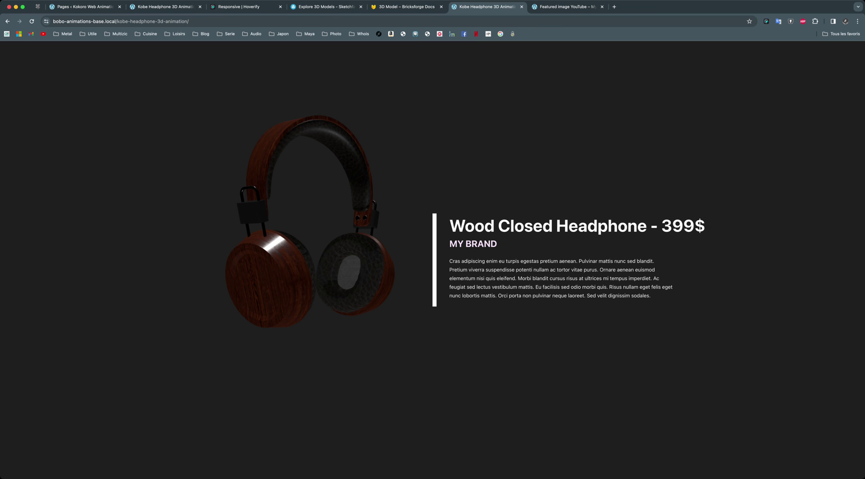
left_click(32, 22)
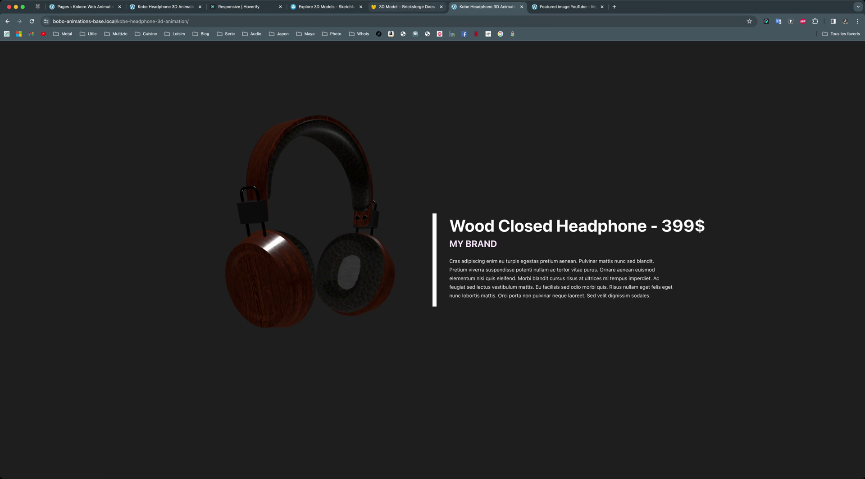
left_click(405, 6)
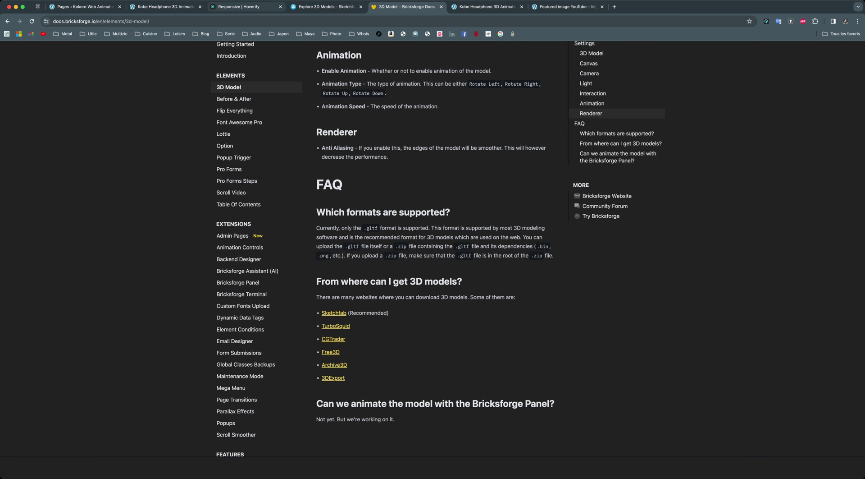
- Examine the headphone page's scroll animation and text layout on the phone previews in the Hoverify responsive view
left_click(245, 6)
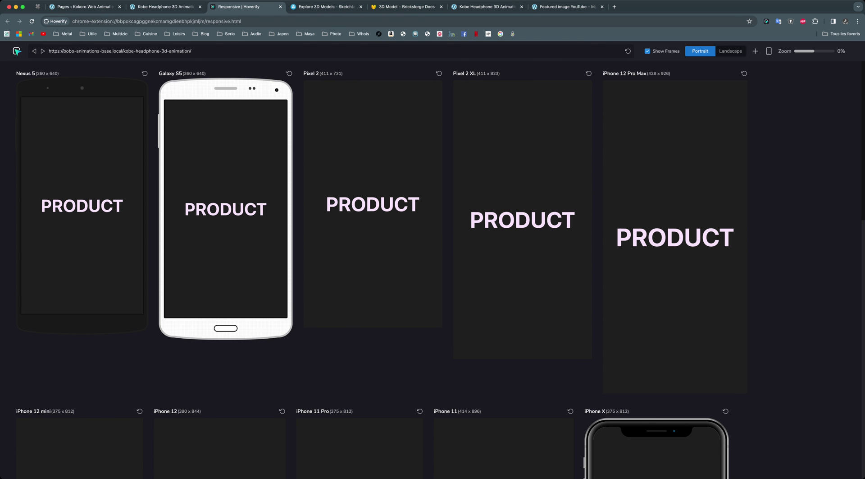
scroll(675, 236, "down", 1)
scroll(675, 236, "down", 2)
scroll(675, 237, "down", 8)
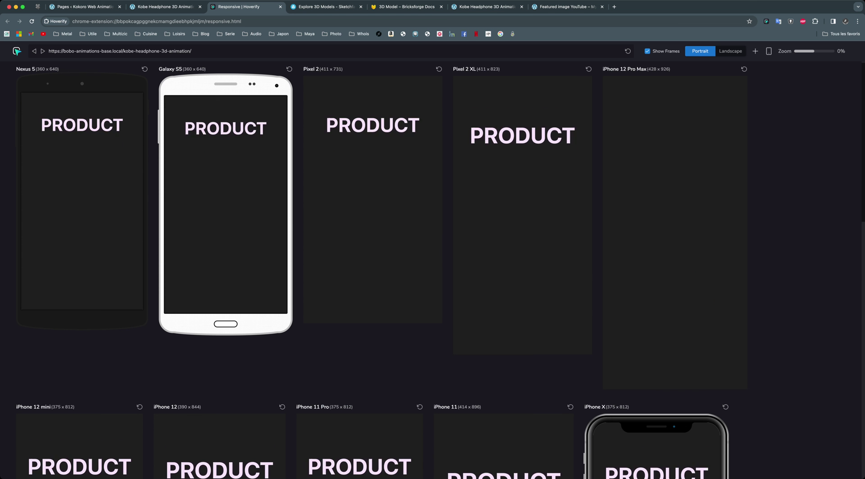
scroll(523, 203, "down", 5)
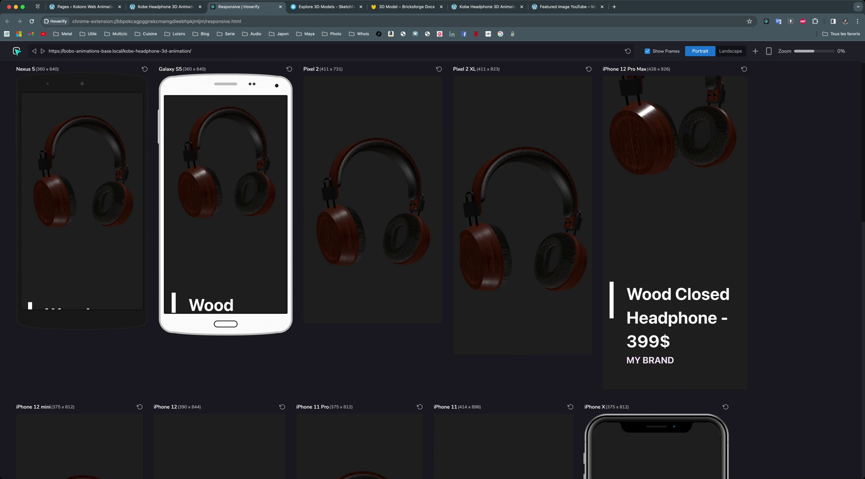
scroll(433, 270, "down", 10)
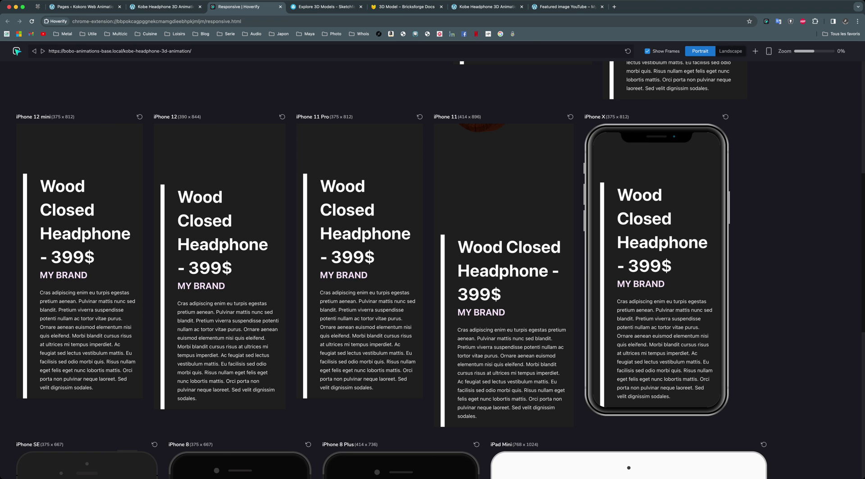
- Return to the Bricks builder, review the Match Media Rule of the Headphone 1 timeline, and save
left_click(165, 7)
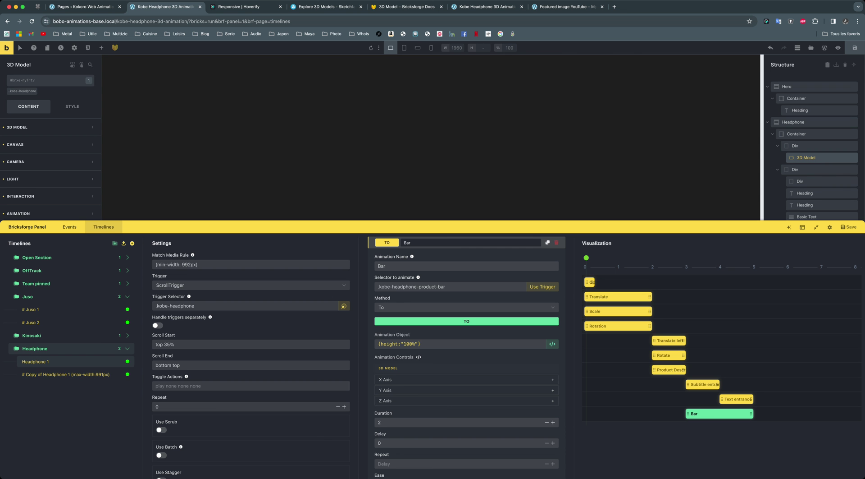
left_click(251, 264)
left_click(251, 264)
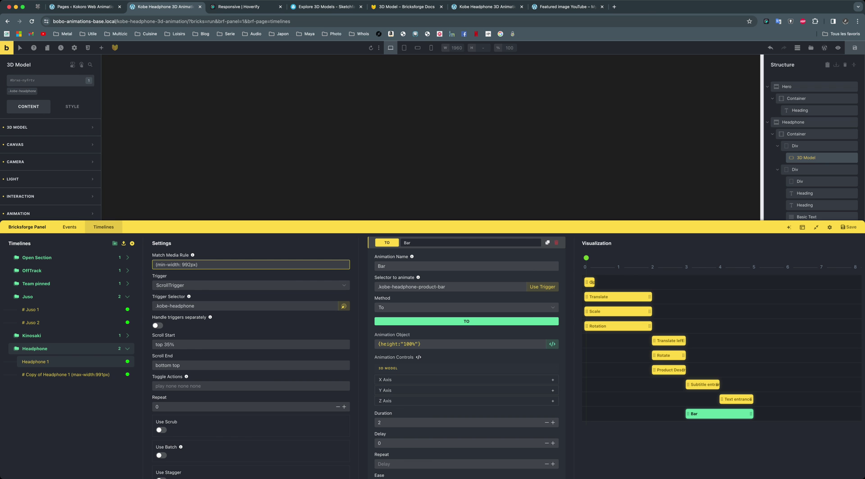
key("ctrl+s")
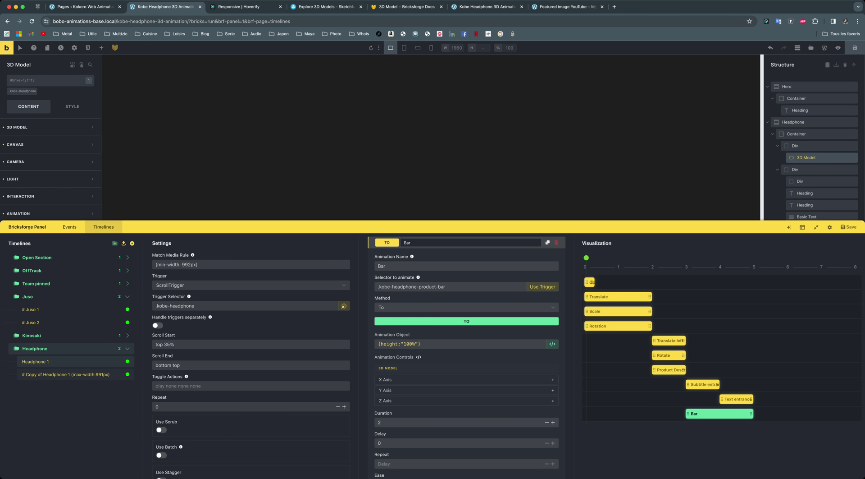
left_click(251, 265)
- Reload the live headphone page to check its animation, and return to the Bricks builder
left_click(487, 7)
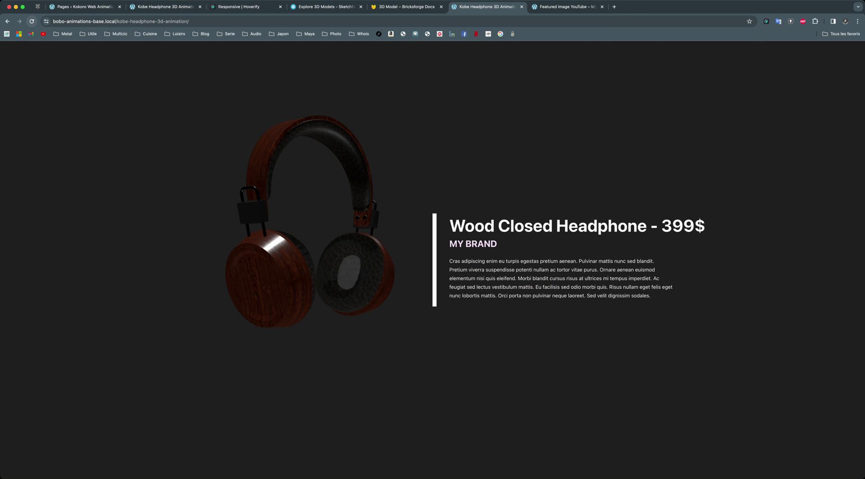
left_click(32, 21)
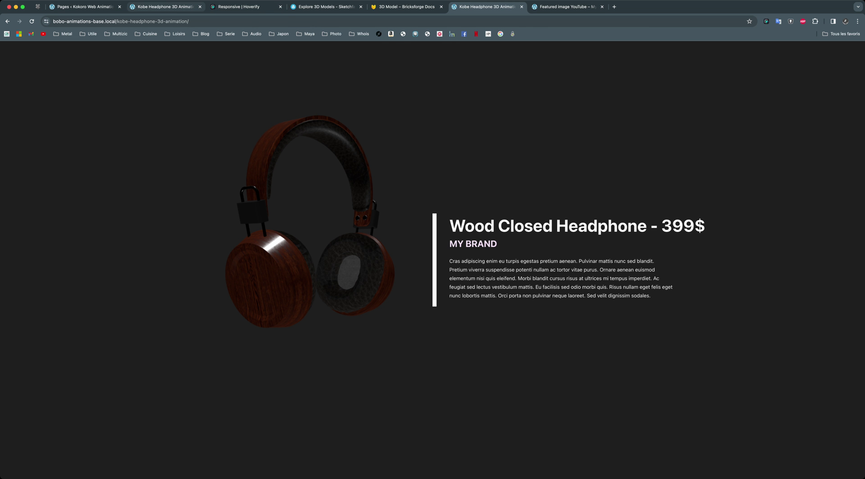
left_click(166, 7)
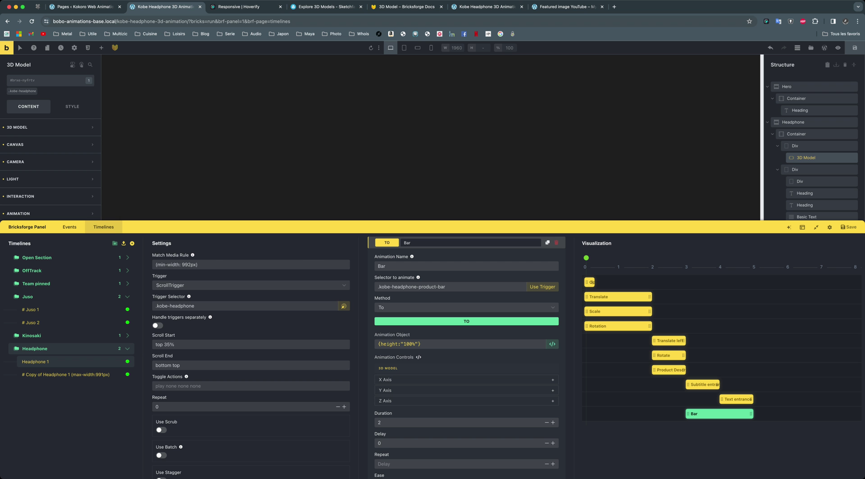